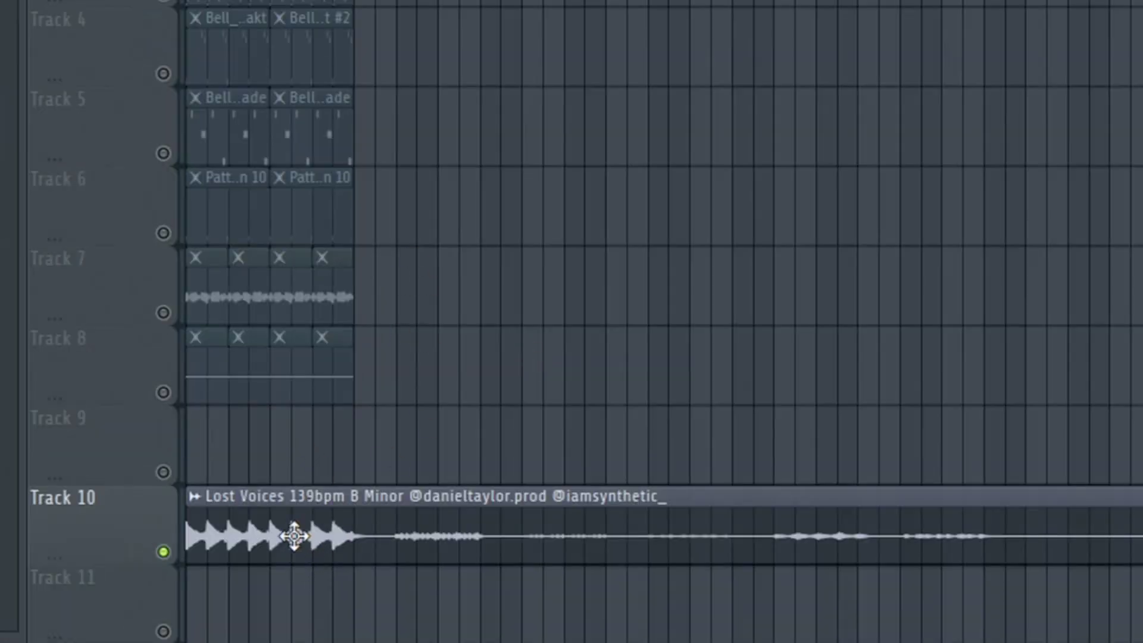
# - Inspect the Lost Voices clip's sample settings in the arrangement
pyautogui.scroll(1, 263, 460)
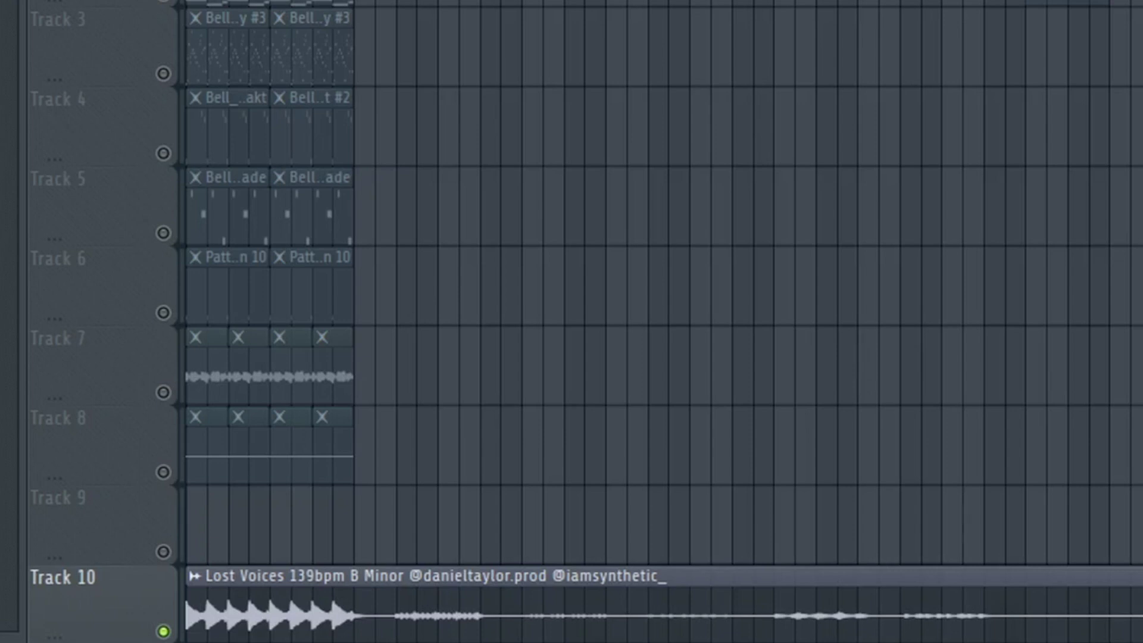
pyautogui.scroll(-3, 383, 388)
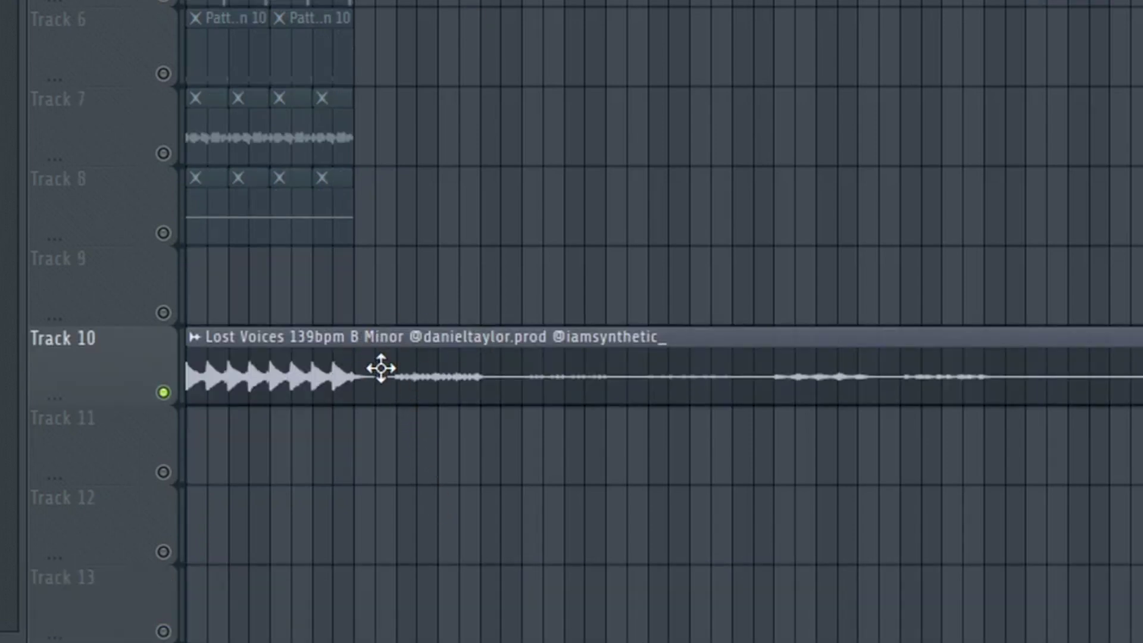
pyautogui.scroll(3, 202, 378)
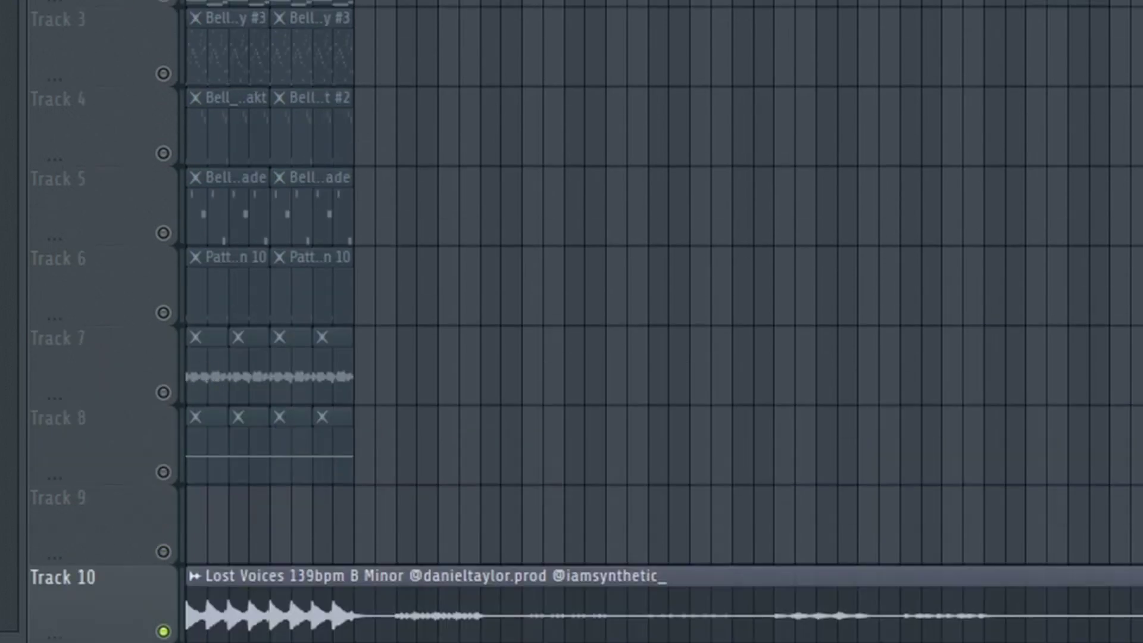
pyautogui.scroll(-2, 306, 8)
pyautogui.doubleClick(324, 460)
pyautogui.press('Escape')
pyautogui.scroll(2, 255, 232)
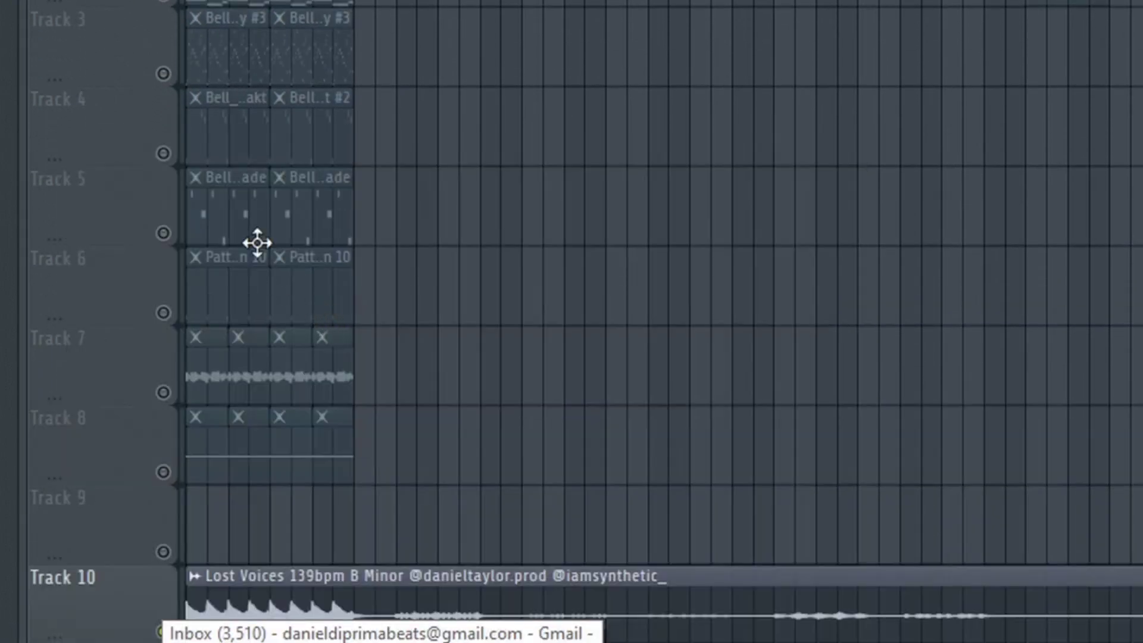
pyautogui.scroll(-3, 320, 280)
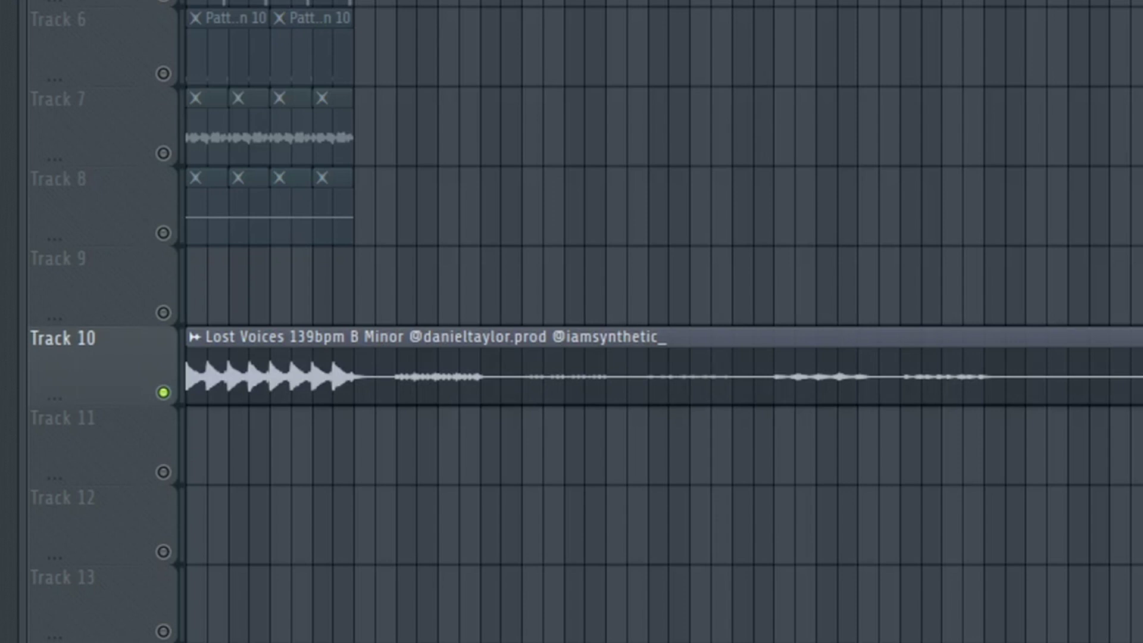
# - Play the arrangement through, then stop it
pyautogui.press('space')
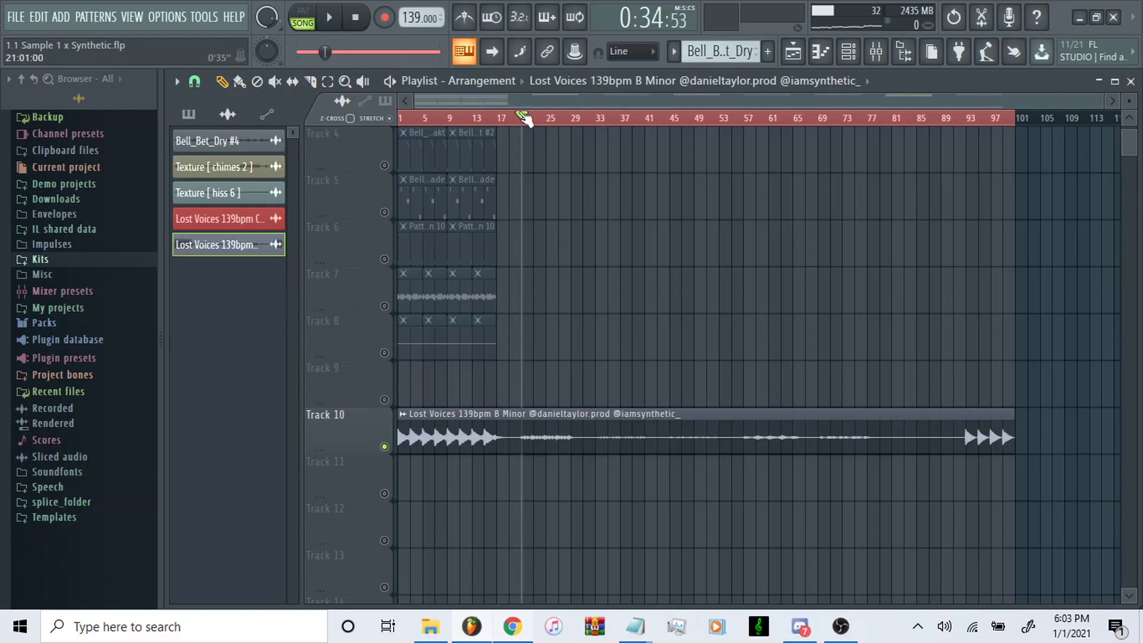
pyautogui.press('space')
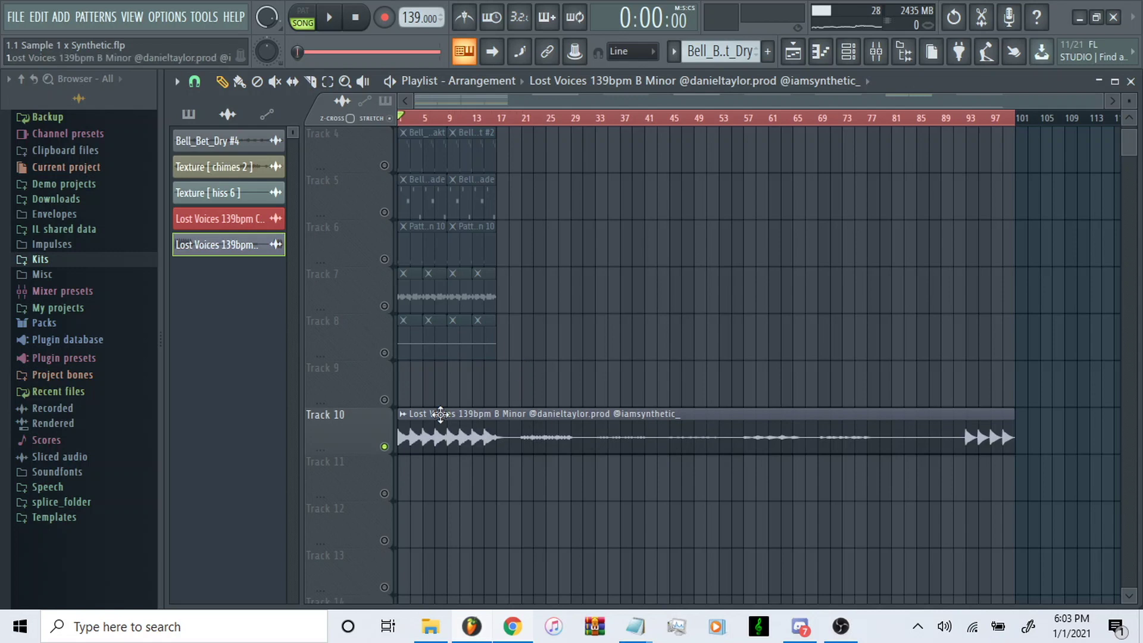
pyautogui.scroll(3, 458, 415)
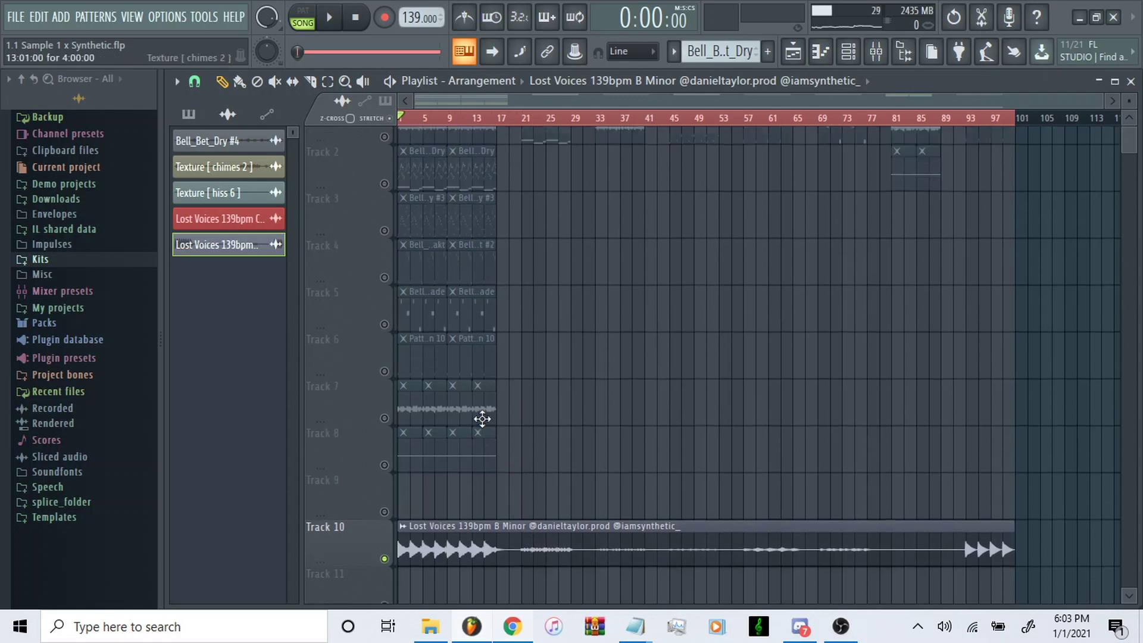
pyautogui.scroll(-2, 433, 265)
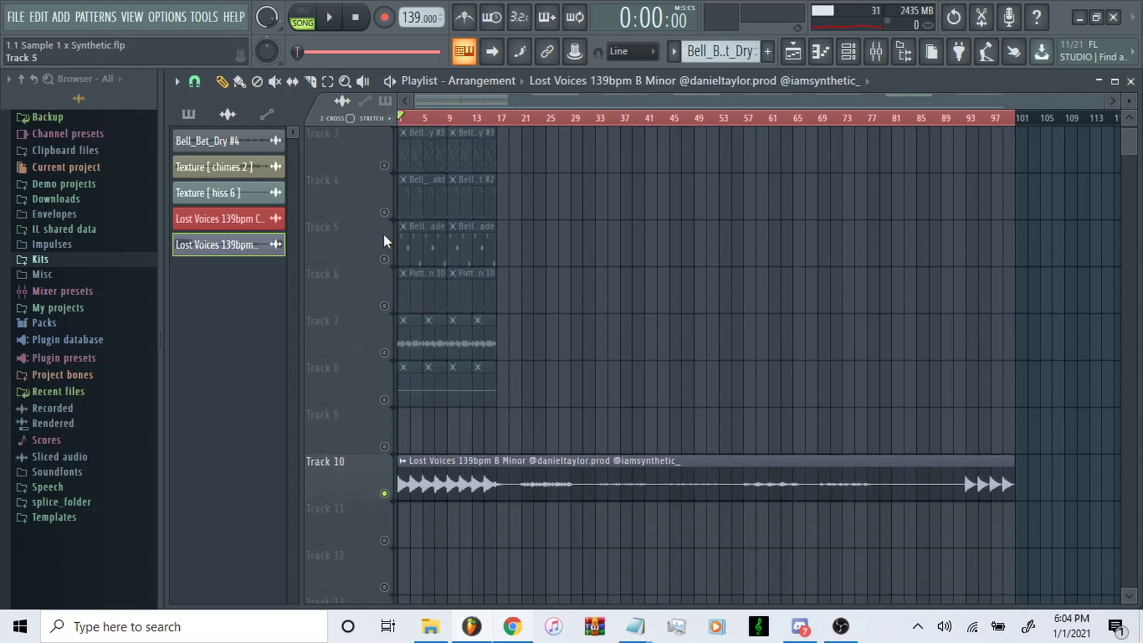
pyautogui.scroll(1, 549, 376)
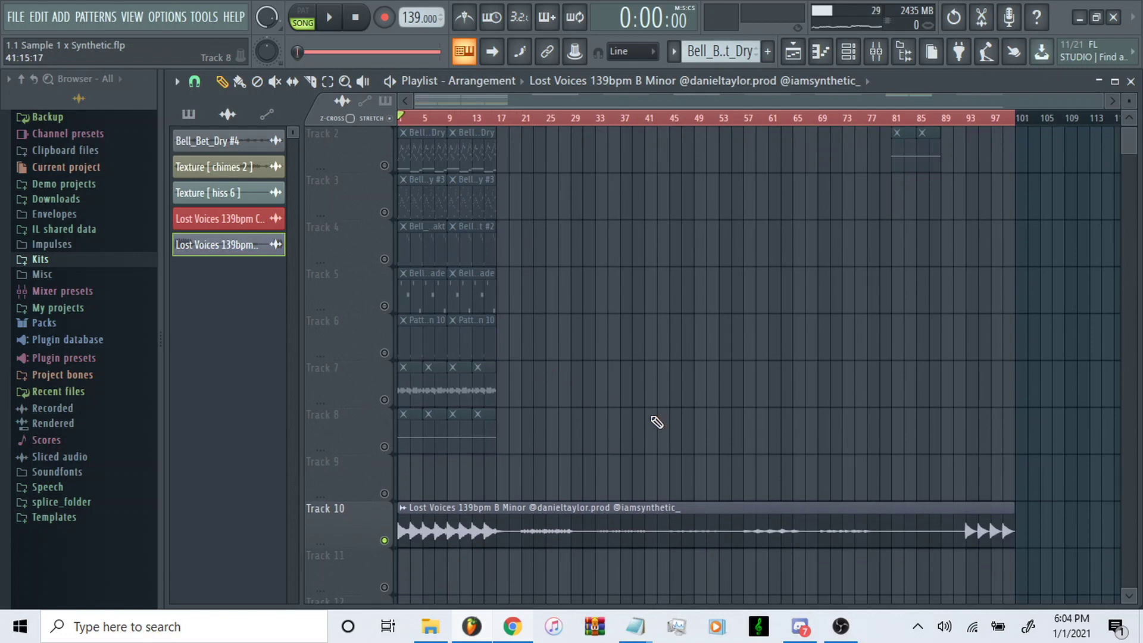
pyautogui.scroll(1, 536, 436)
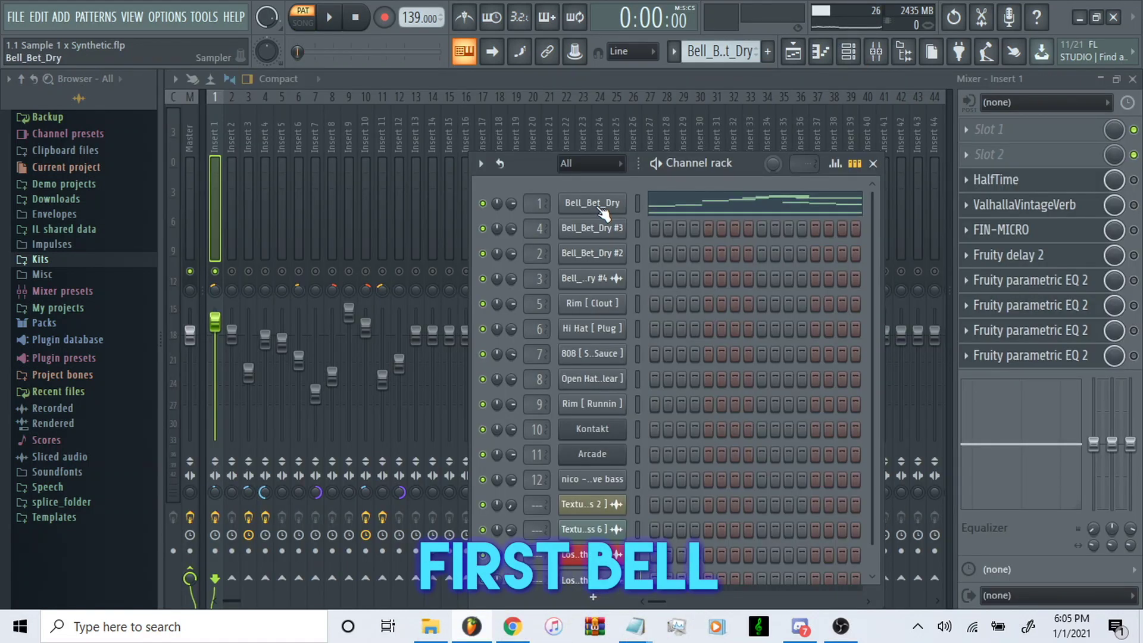
# - Review Bell_Bet_Dry's sample, volume envelope and Misc polyphony/arpeggiator settings
pyautogui.click(613, 205)
pyautogui.click(320, 170)
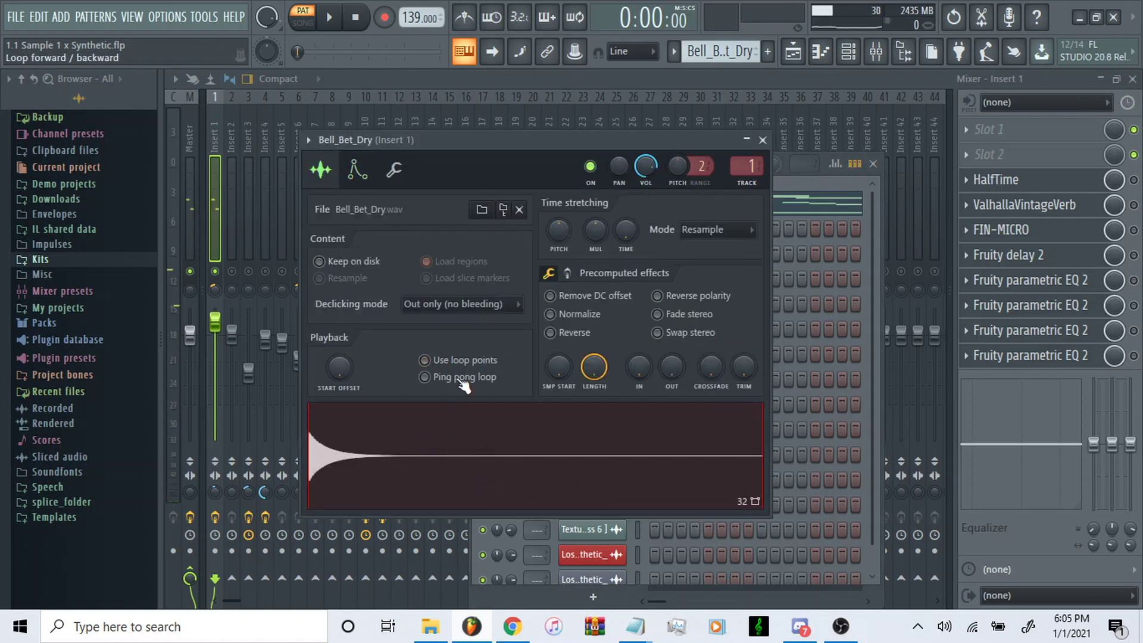
pyautogui.click(358, 171)
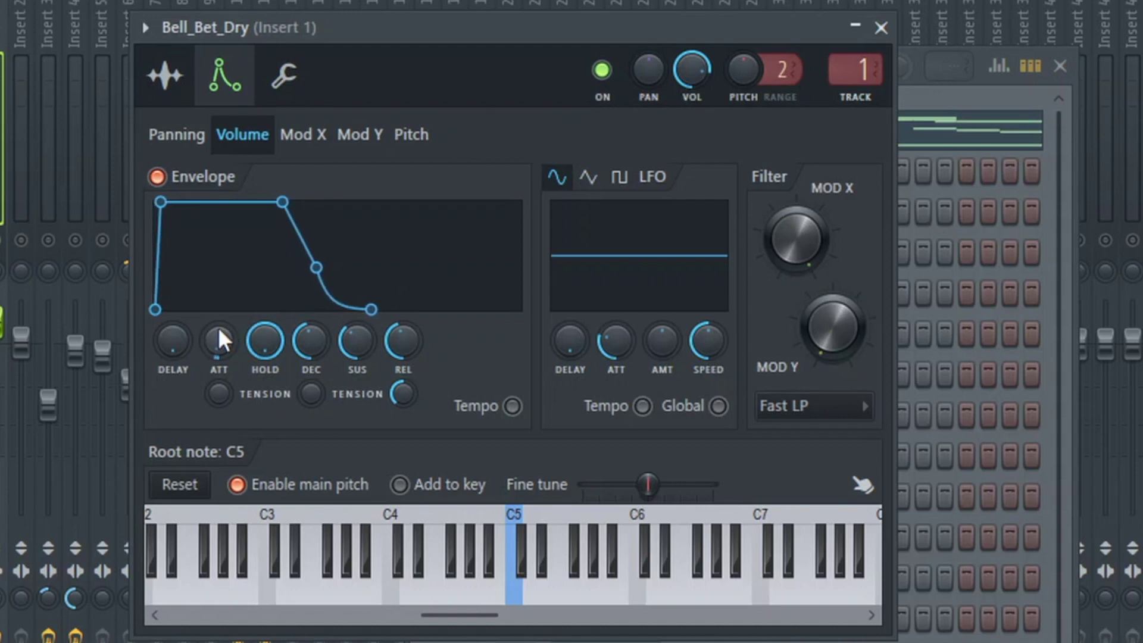
pyautogui.click(296, 80)
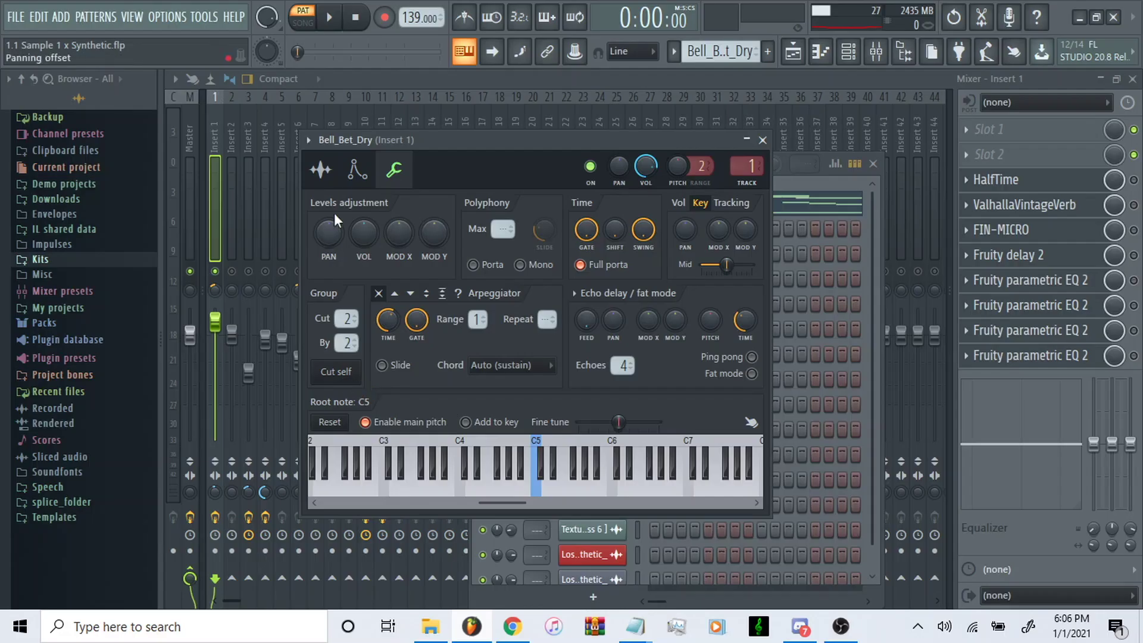
pyautogui.click(164, 75)
# - Open the Bell_Bet_Dry melody in the piano roll
pyautogui.click(809, 177)
pyautogui.click(631, 204)
pyautogui.scroll(-8, 577, 417)
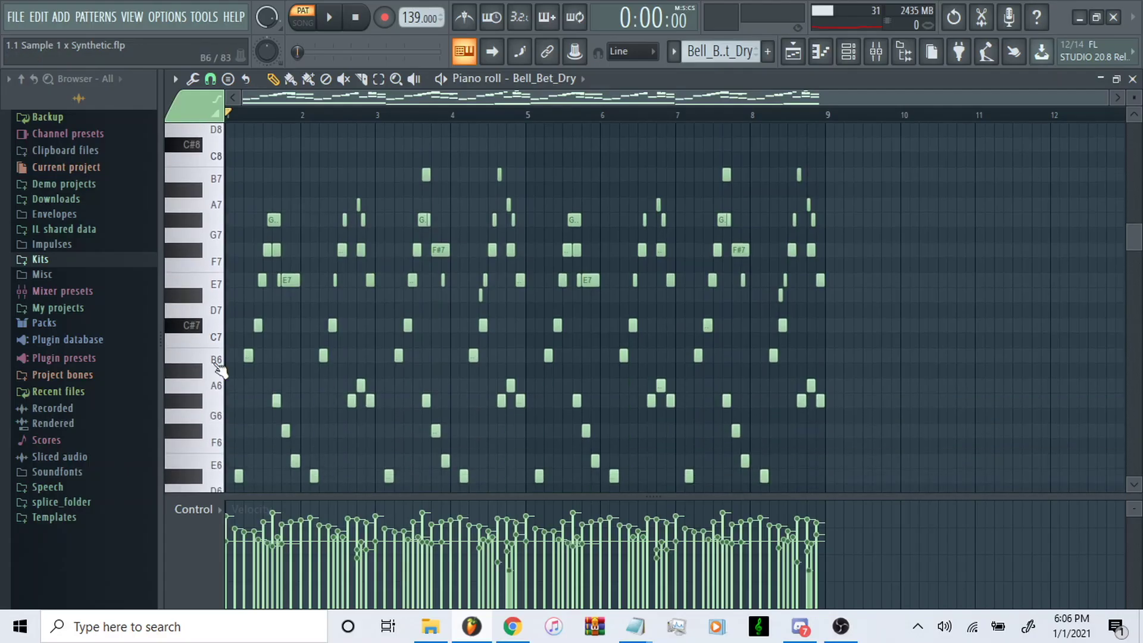
pyautogui.scroll(-3, 417, 411)
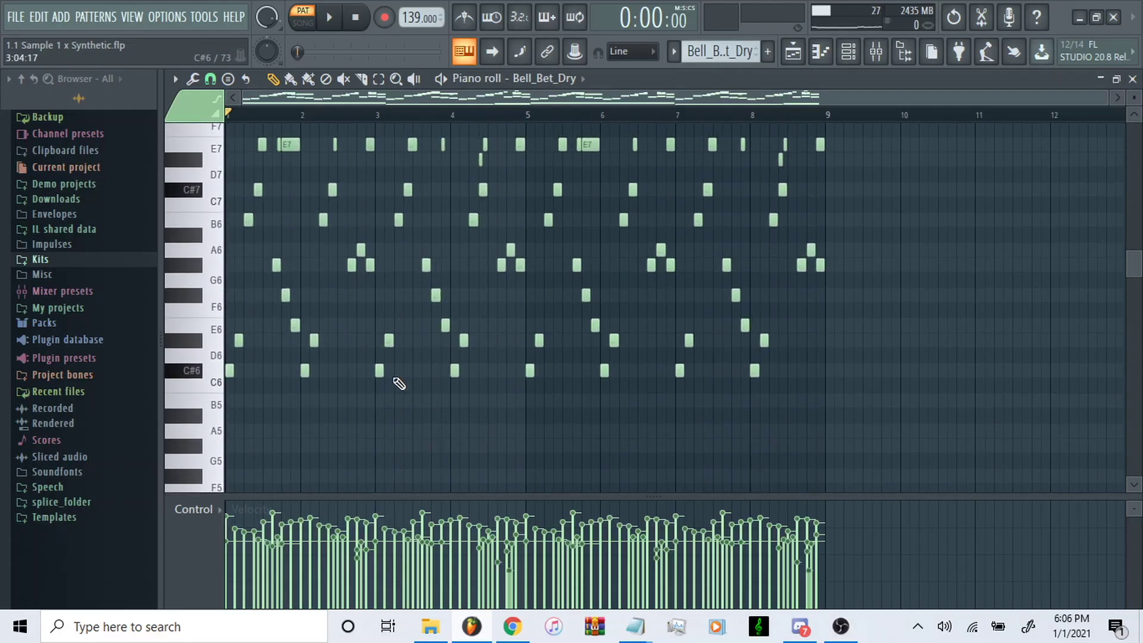
pyautogui.press('space')
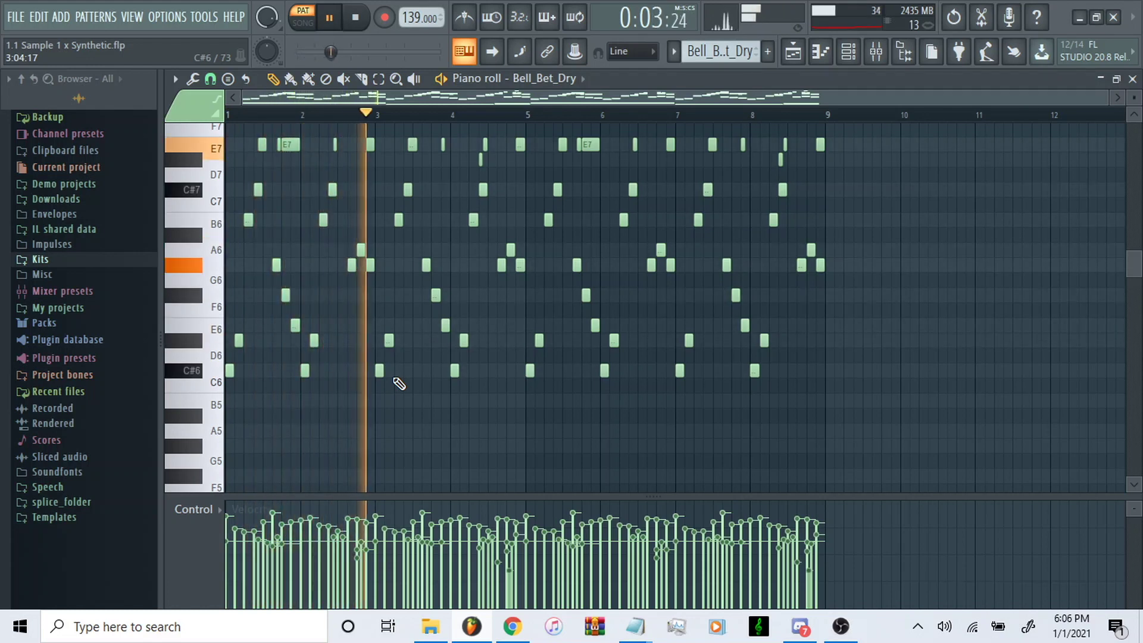
pyautogui.press('space')
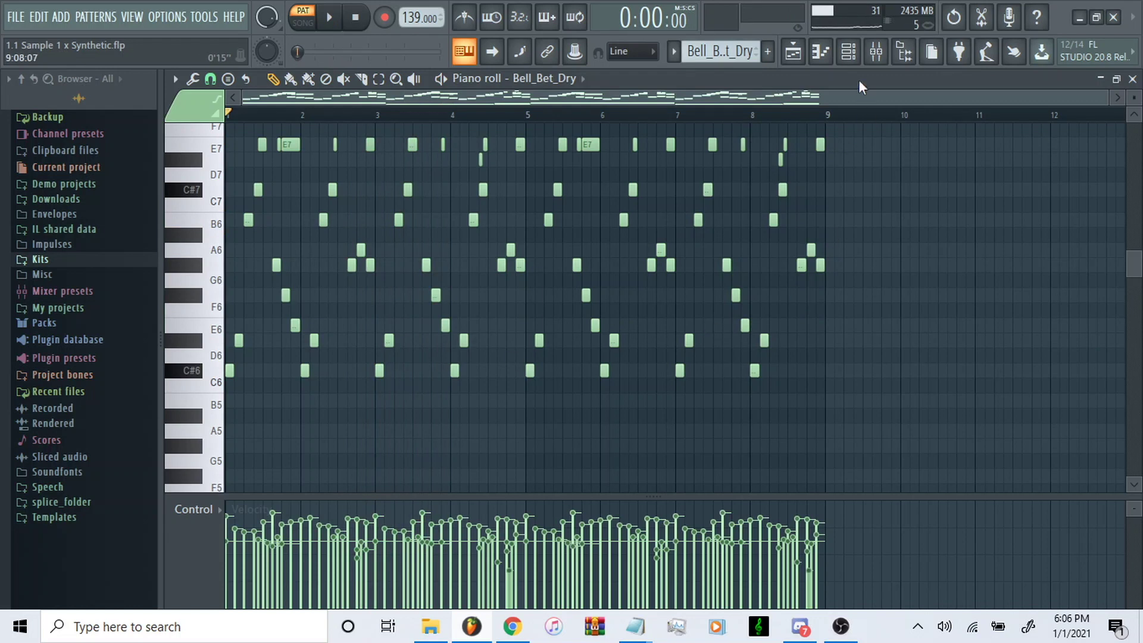
# - Enable Insert 1's four parametric EQs and reshape the first EQ's low-mid dip
pyautogui.click(876, 51)
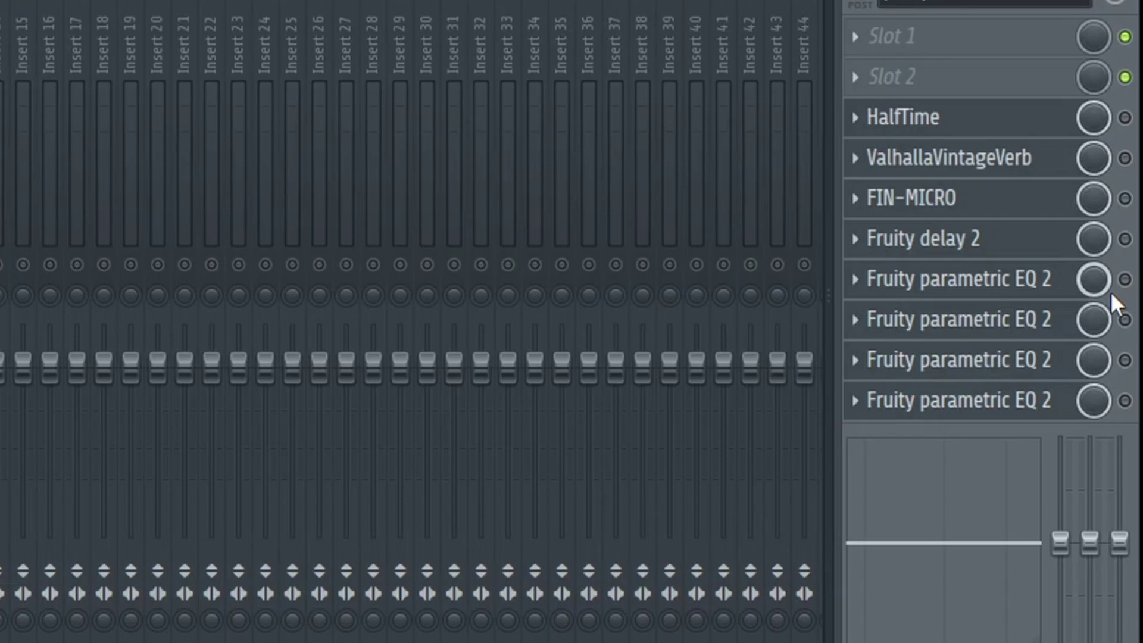
pyautogui.click(1133, 280)
pyautogui.click(1124, 359)
pyautogui.click(1125, 400)
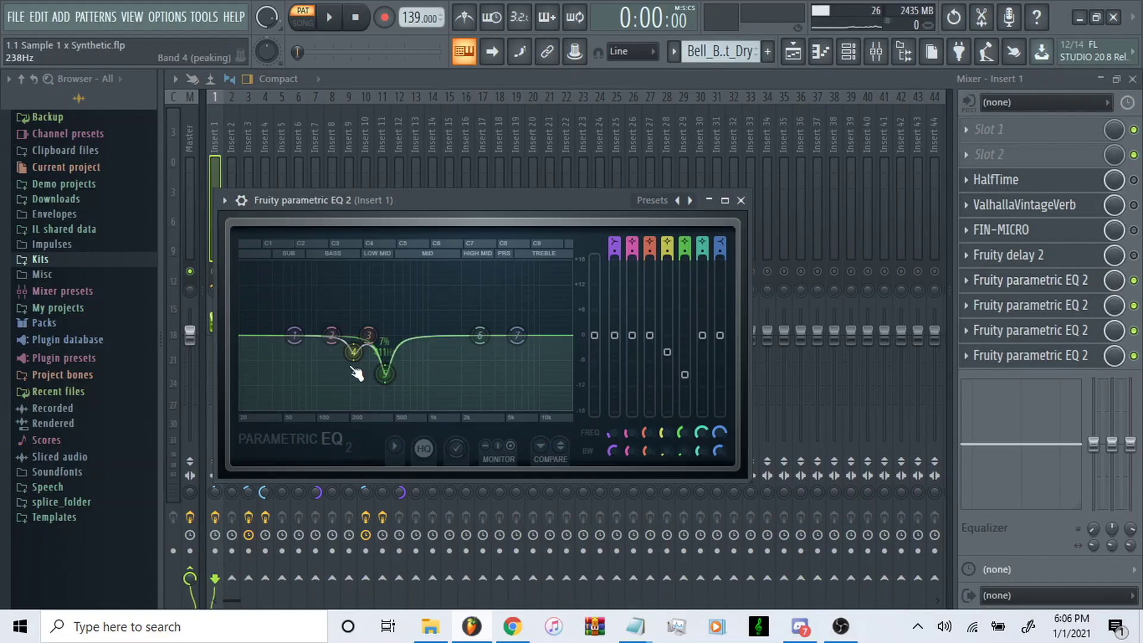
pyautogui.moveTo(357, 369); pyautogui.dragTo(417, 324)
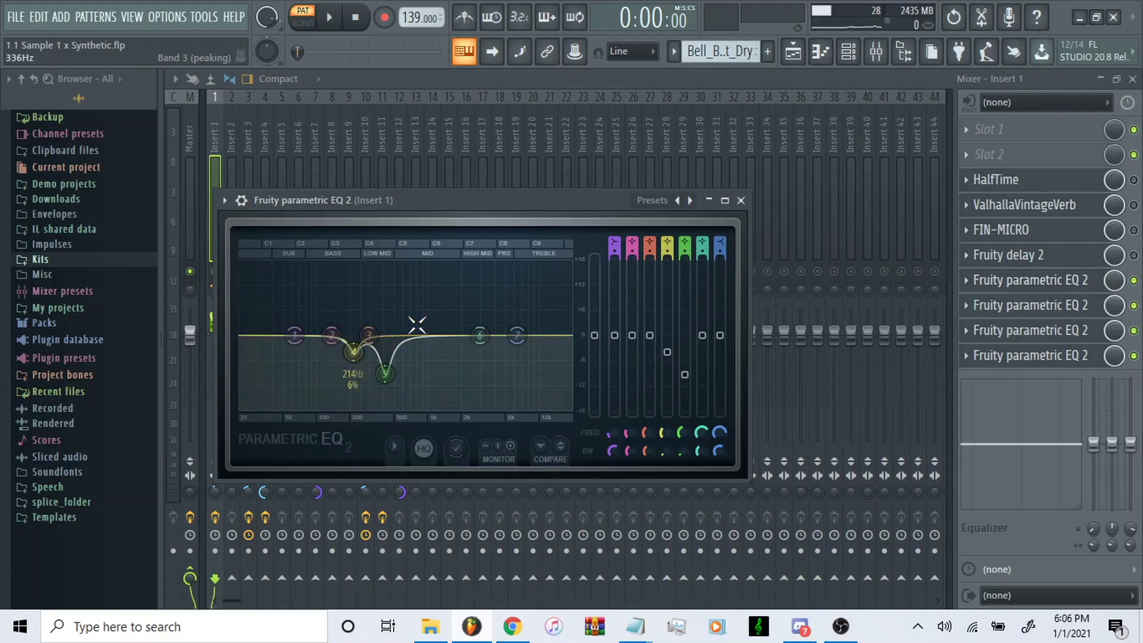
# - Check the remaining EQ curves, then audition the song with the changes
pyautogui.click(1070, 309)
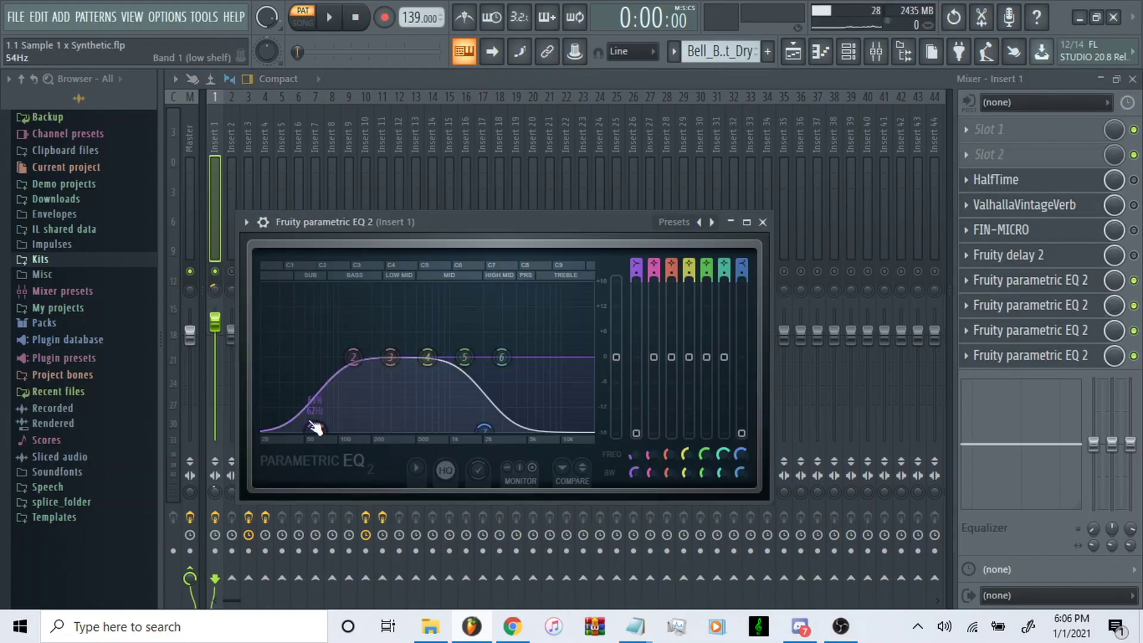
pyautogui.click(1048, 332)
pyautogui.click(1047, 355)
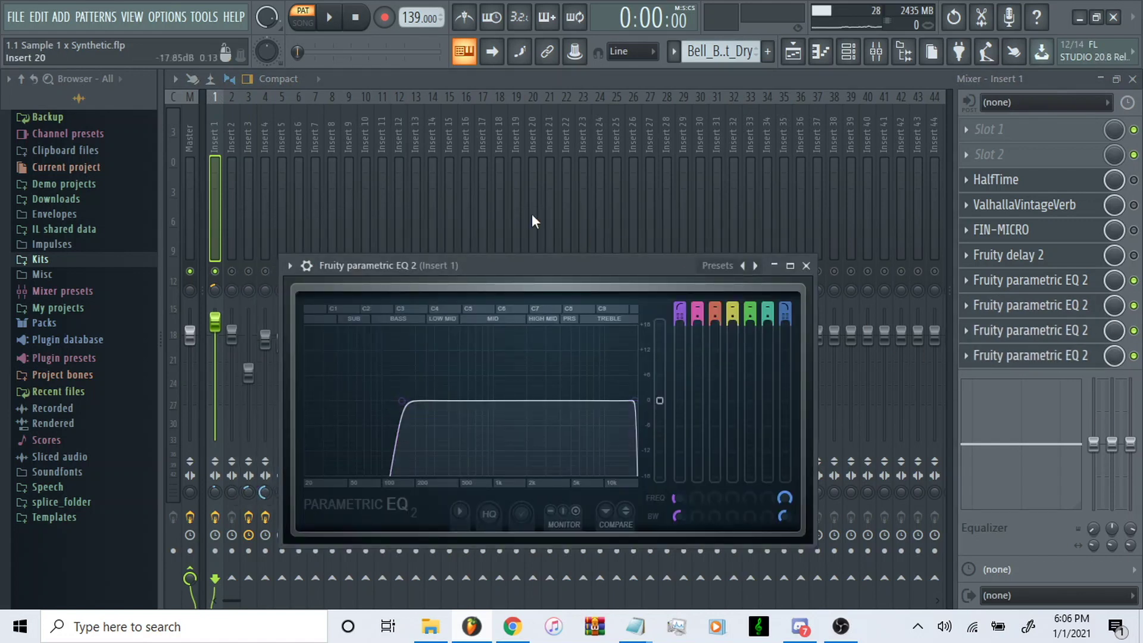
pyautogui.press('Escape')
pyautogui.press('space')
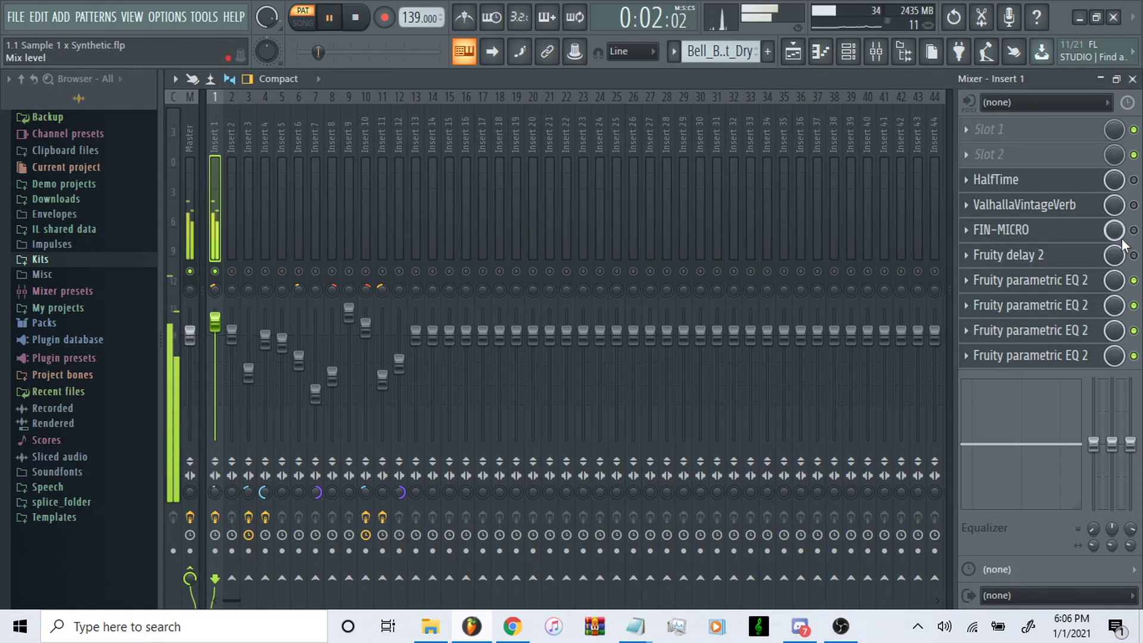
pyautogui.press('space')
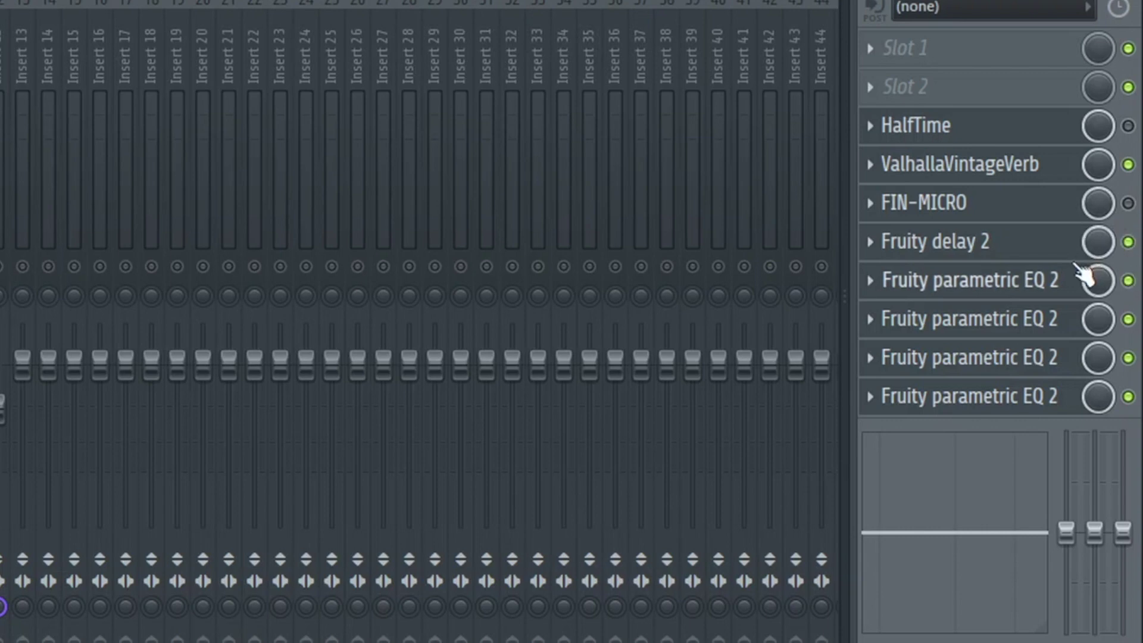
# - Enable FIN-MICRO on Insert 1, inspect its window, and audition the song
pyautogui.click(1128, 206)
pyautogui.click(983, 213)
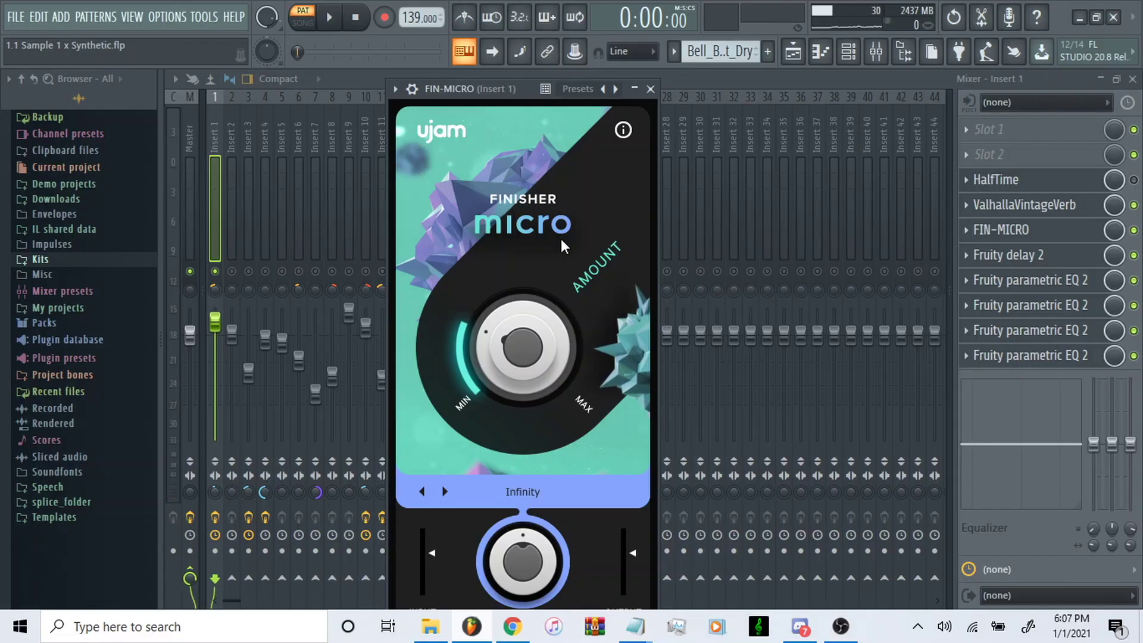
pyautogui.moveTo(524, 89); pyautogui.dragTo(606, 83)
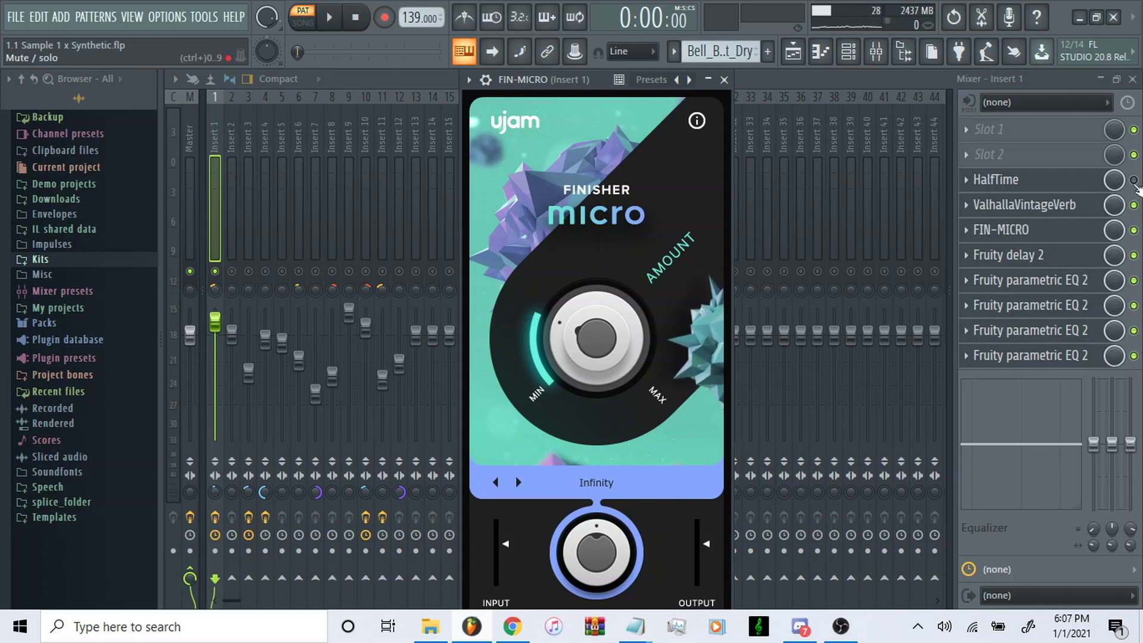
pyautogui.click(1012, 230)
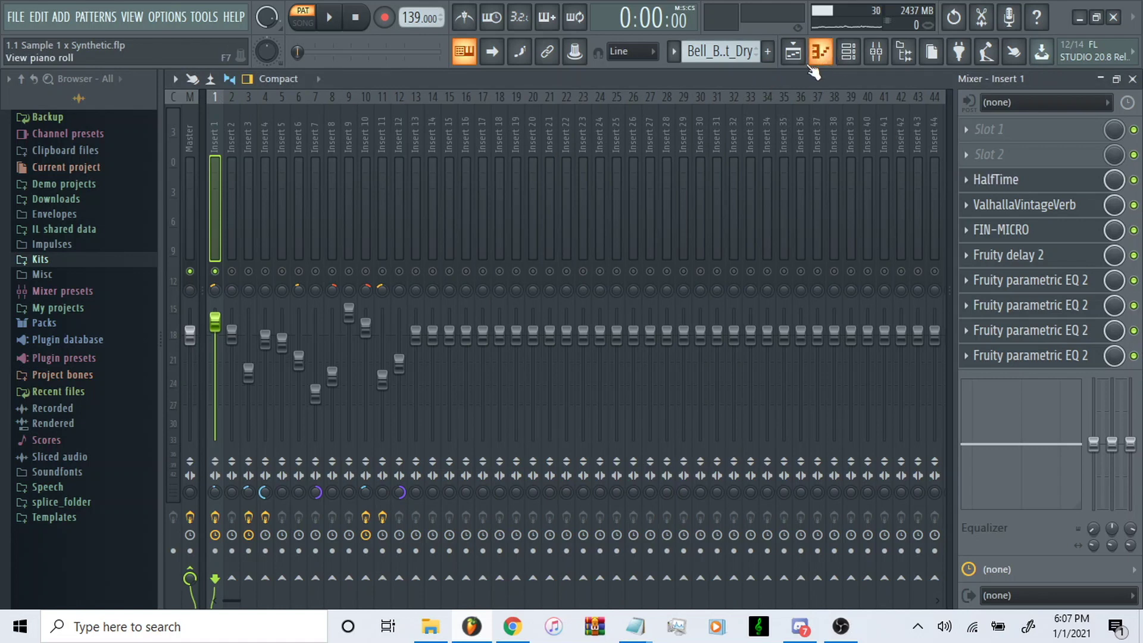
pyautogui.press('space')
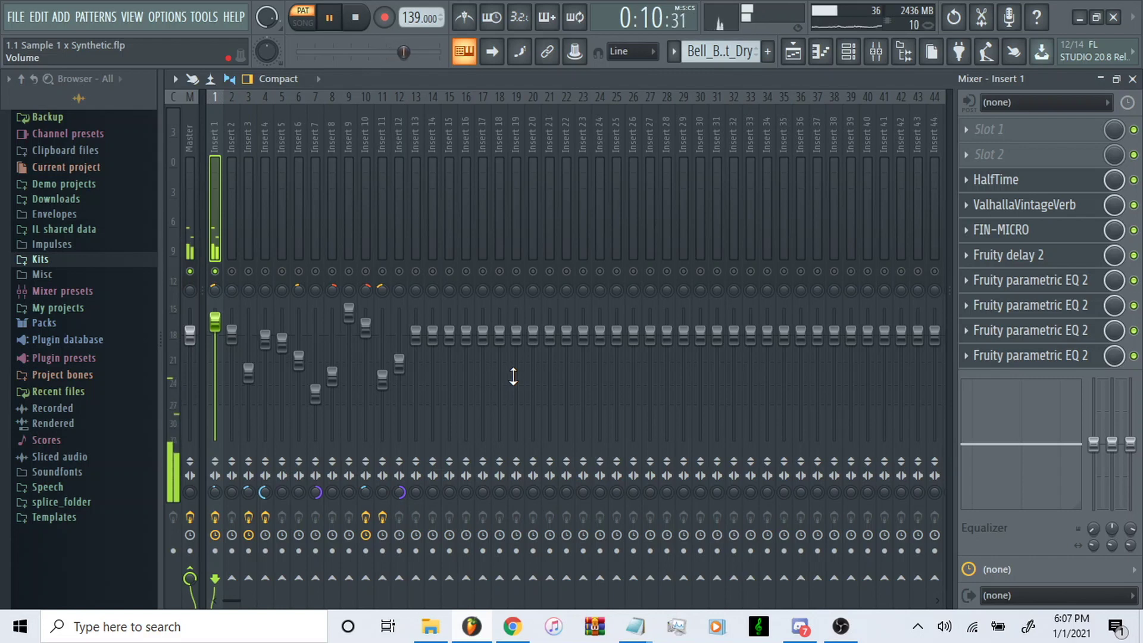
pyautogui.press('space')
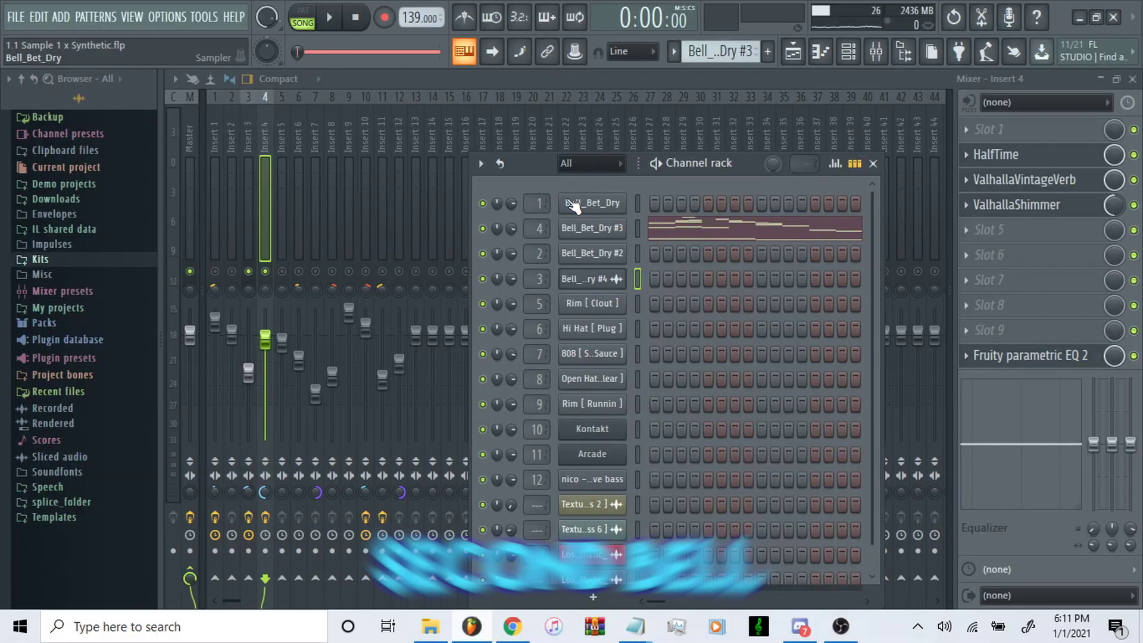
# - Open the Bell_Bet_Dry #3 channel's notes in the piano roll
pyautogui.click(610, 228)
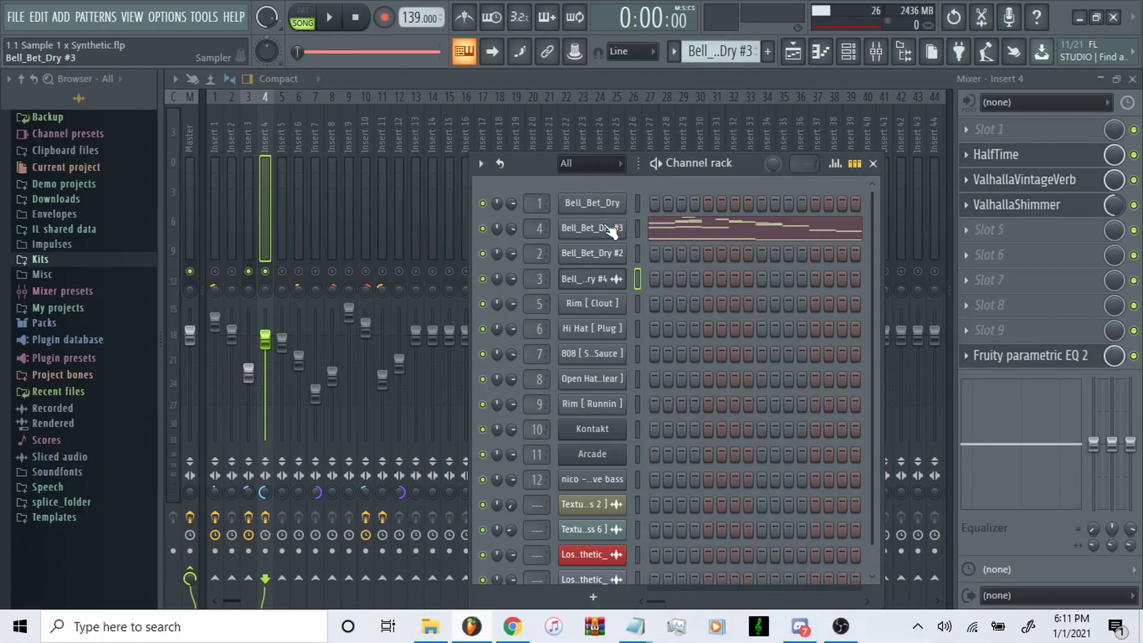
pyautogui.click(673, 238)
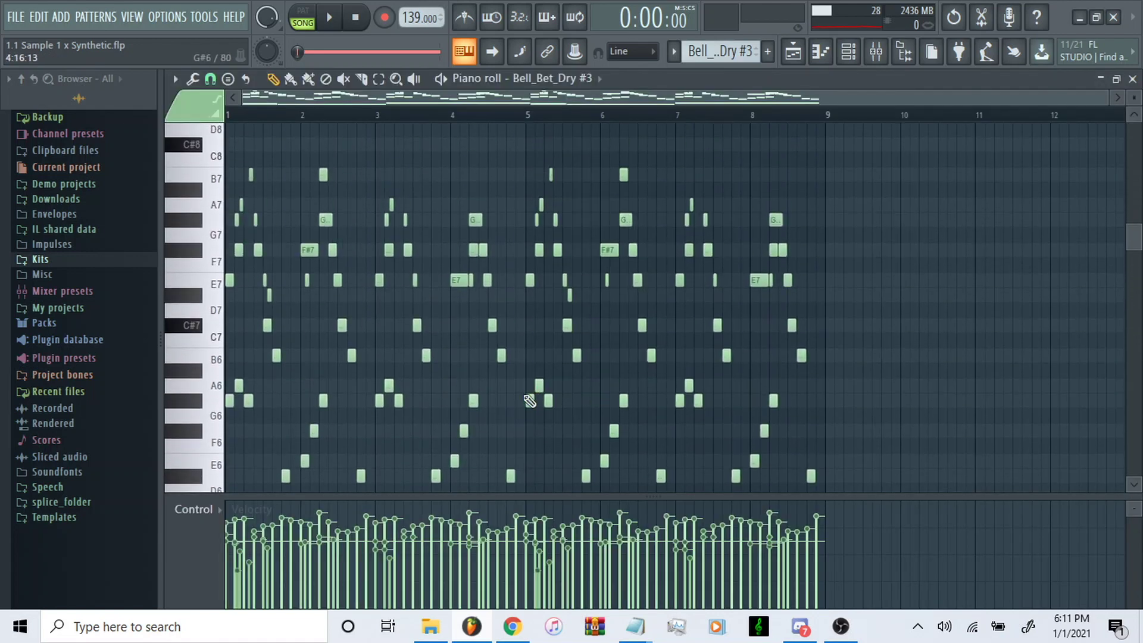
pyautogui.scroll(-1, 535, 402)
pyautogui.scroll(-3, 534, 401)
pyautogui.hotkey('ctrl', 'a')
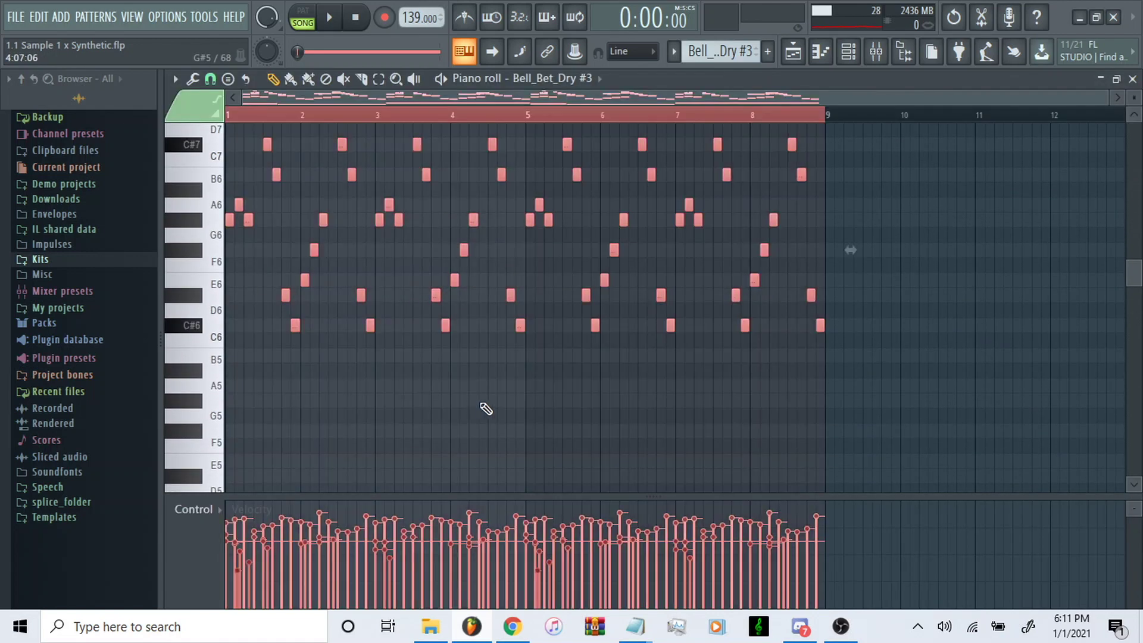
pyautogui.hotkey('alt', 'y')
pyautogui.hotkey('ctrl', 'd')
pyautogui.click(848, 53)
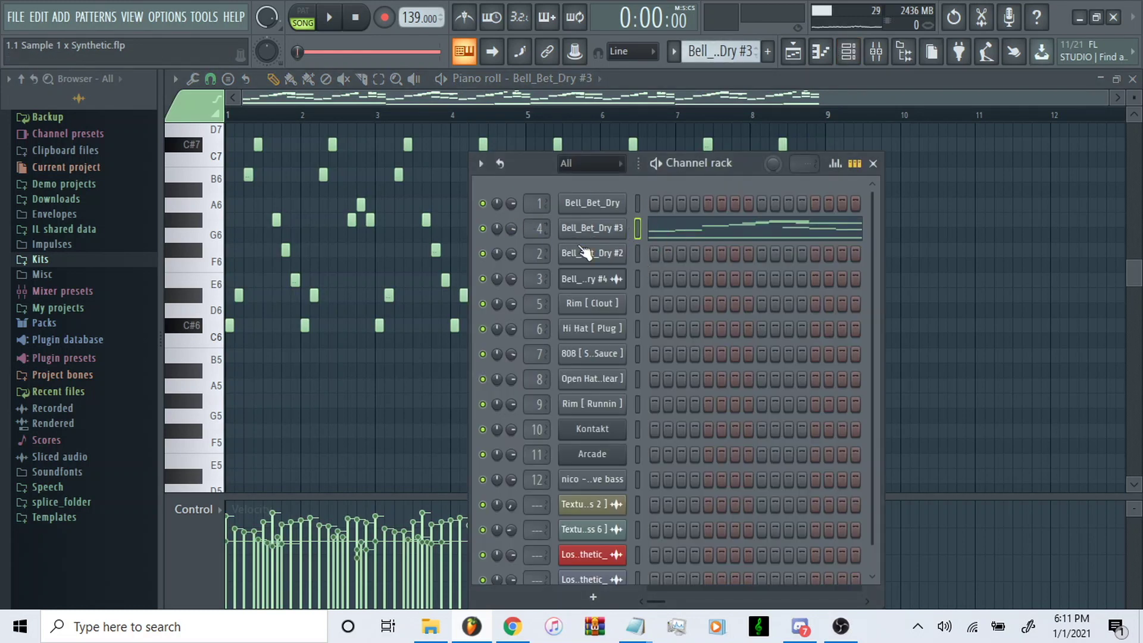
pyautogui.click(601, 108)
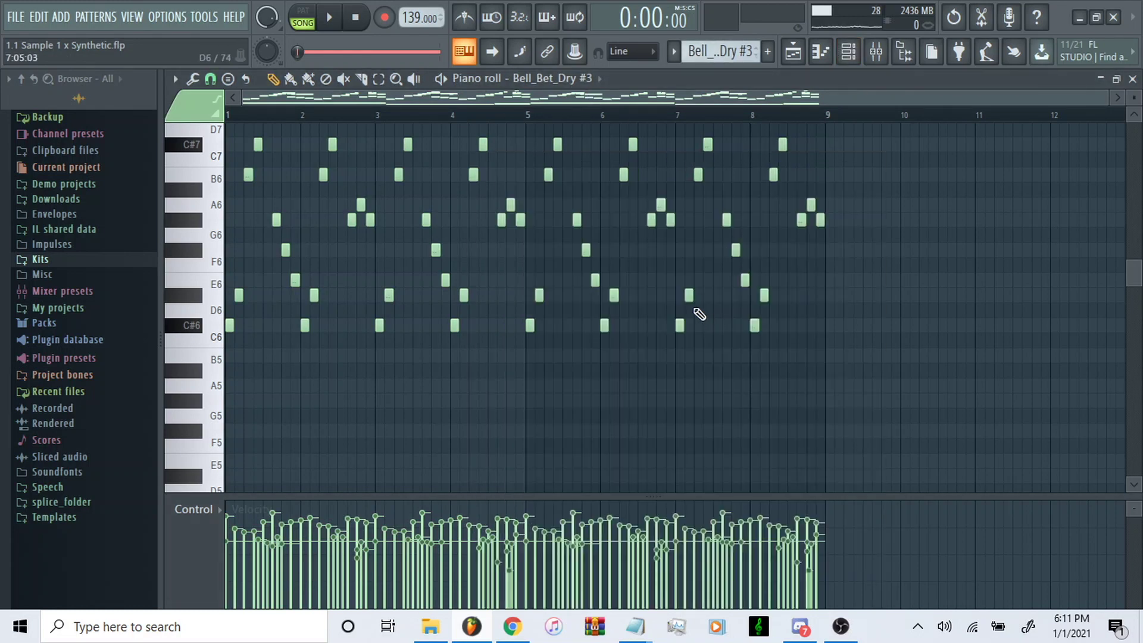
# - Select all notes and flip them horizontally with the score flipper
pyautogui.hotkey('ctrl', 'a')
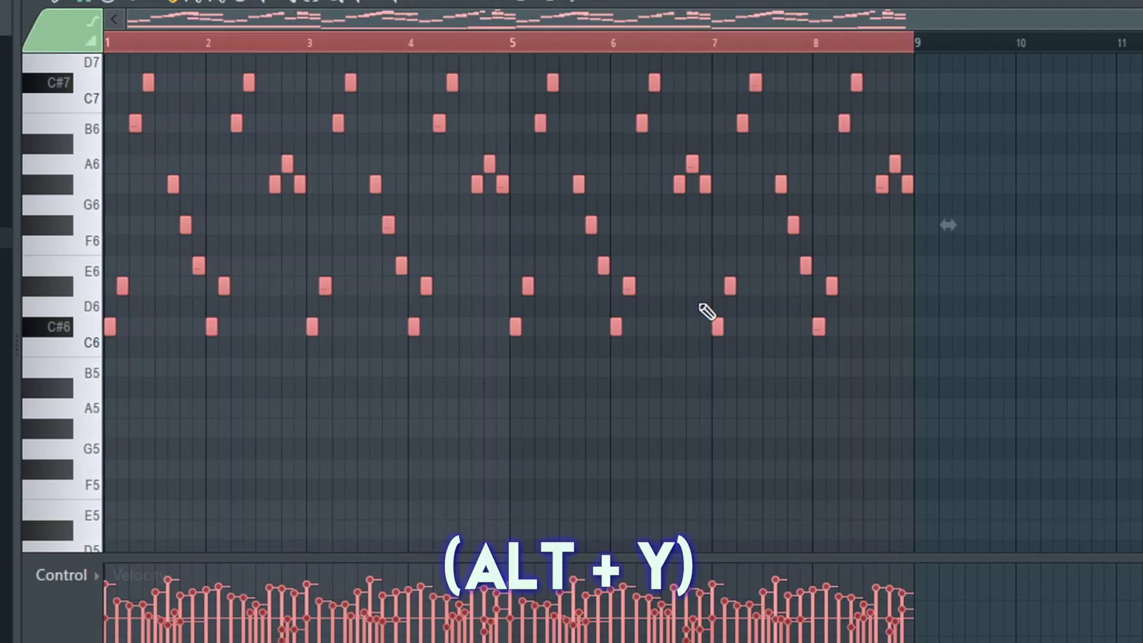
pyautogui.hotkey('alt', 'y')
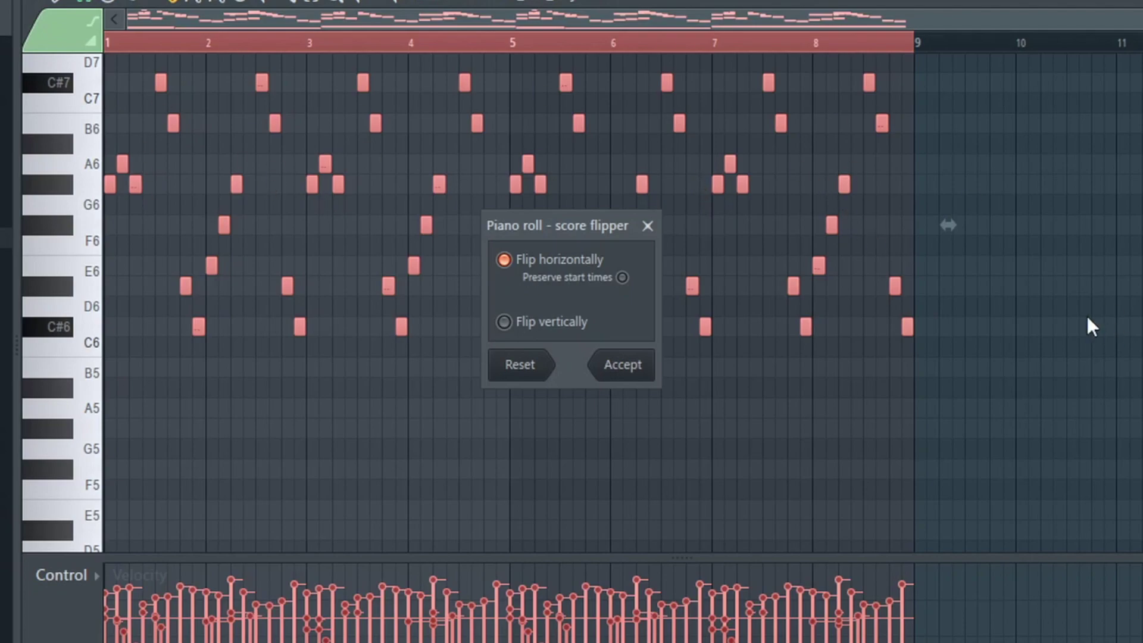
pyautogui.click(619, 364)
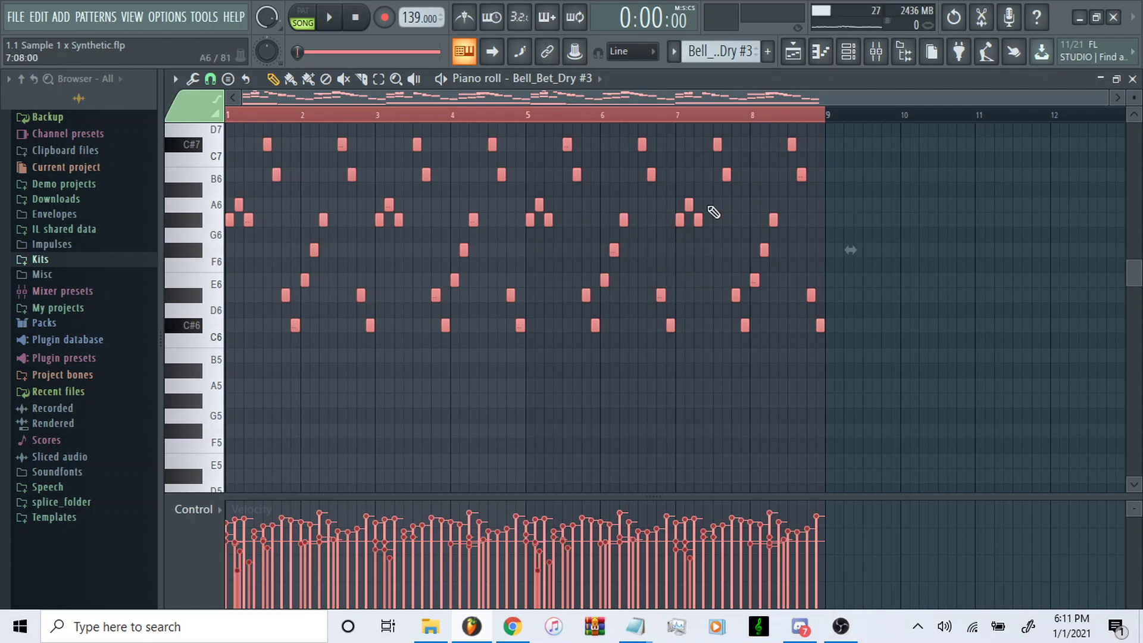
# - Quick-render the bell pattern to Bell_Bet_Dry #3.wav with Reverse on, then return to the mixer
pyautogui.click(720, 51)
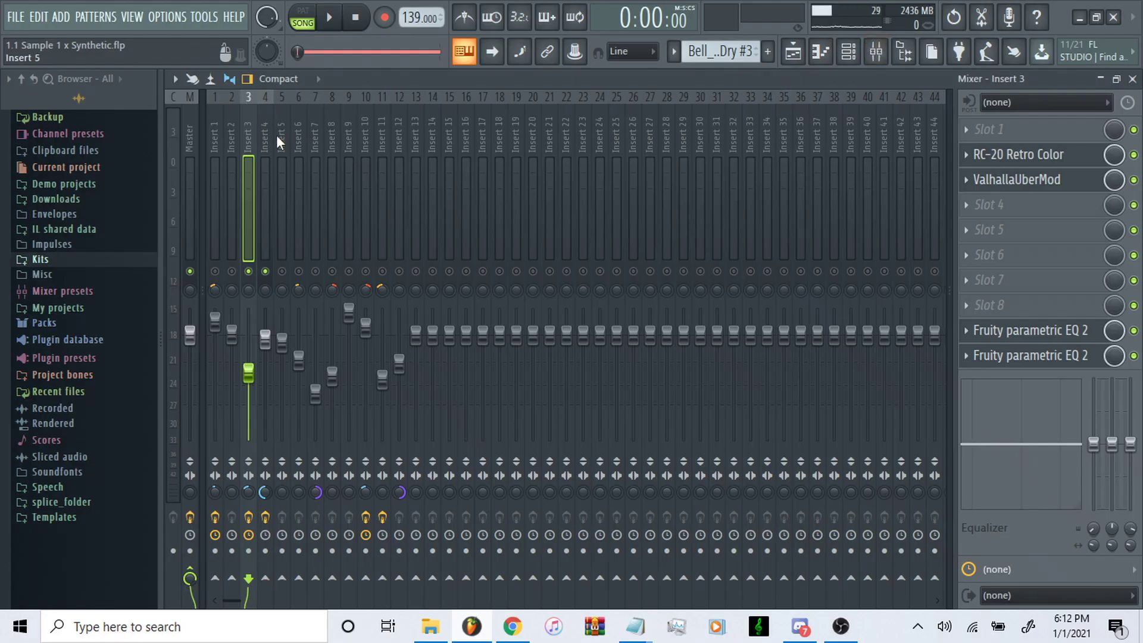
pyautogui.click(276, 134)
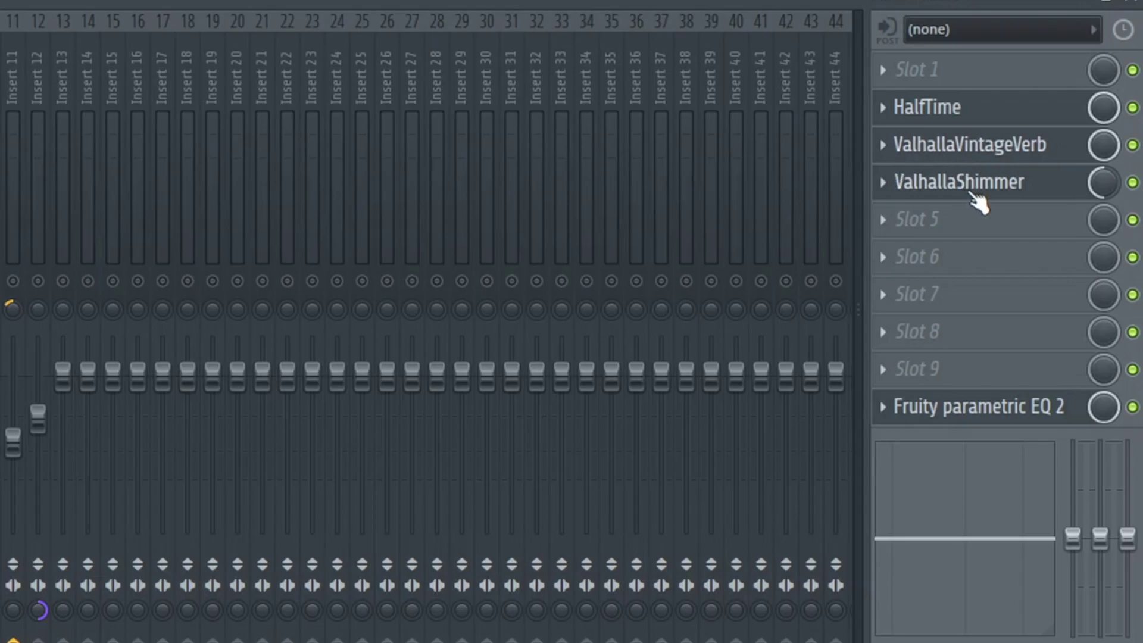
# - Browse ValhallaShimmer's presets on Insert 4 without loading one, then select Insert 3
pyautogui.click(988, 199)
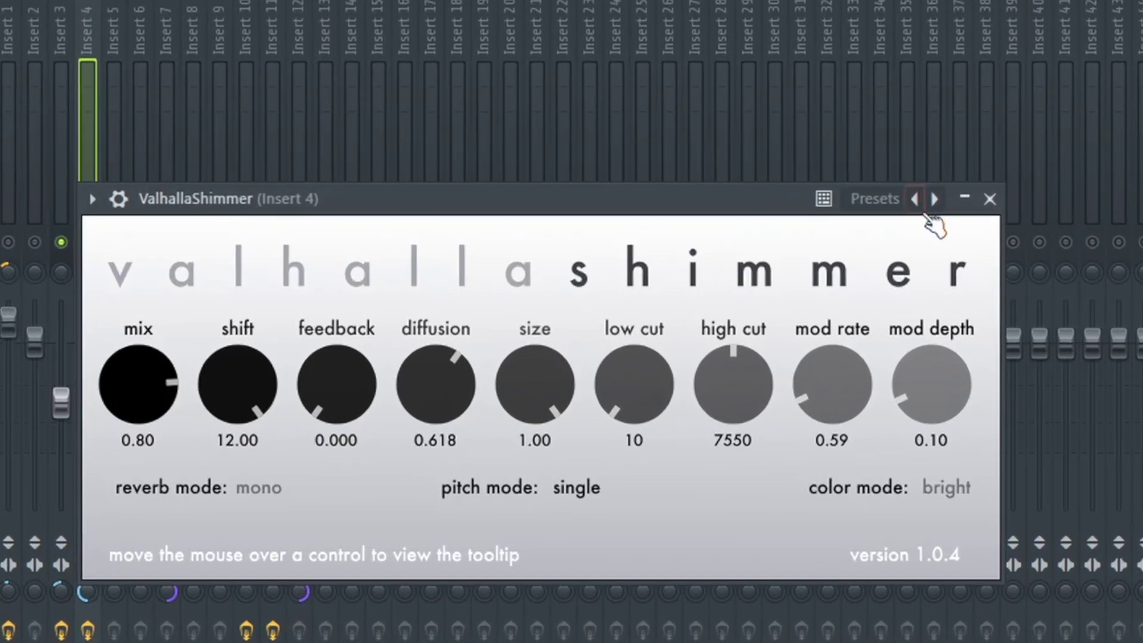
pyautogui.click(932, 202)
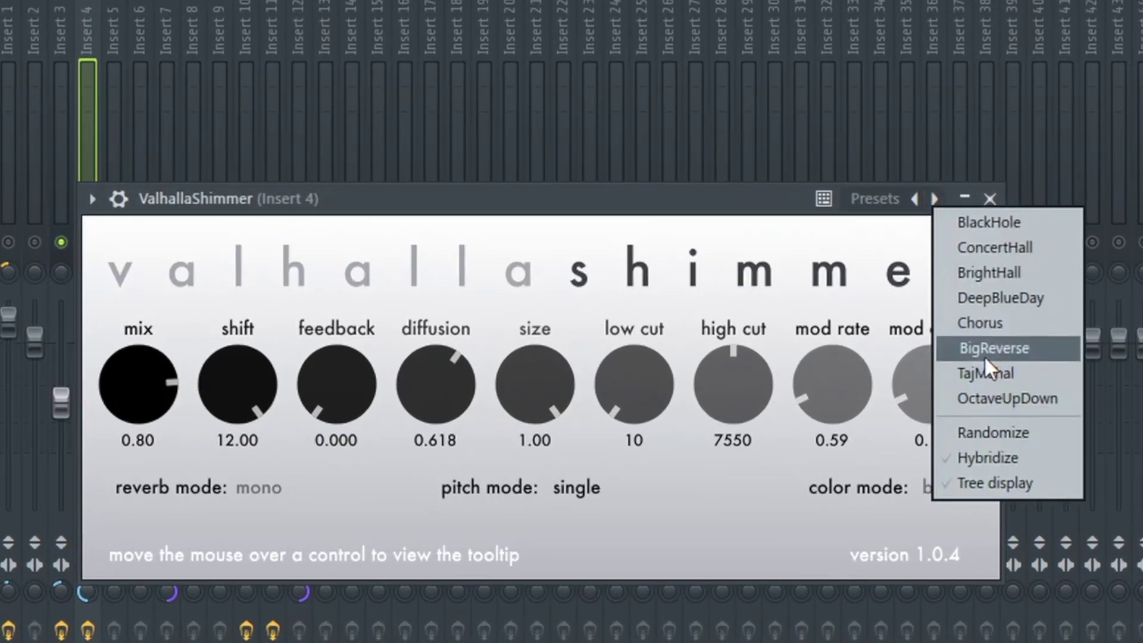
pyautogui.click(768, 201)
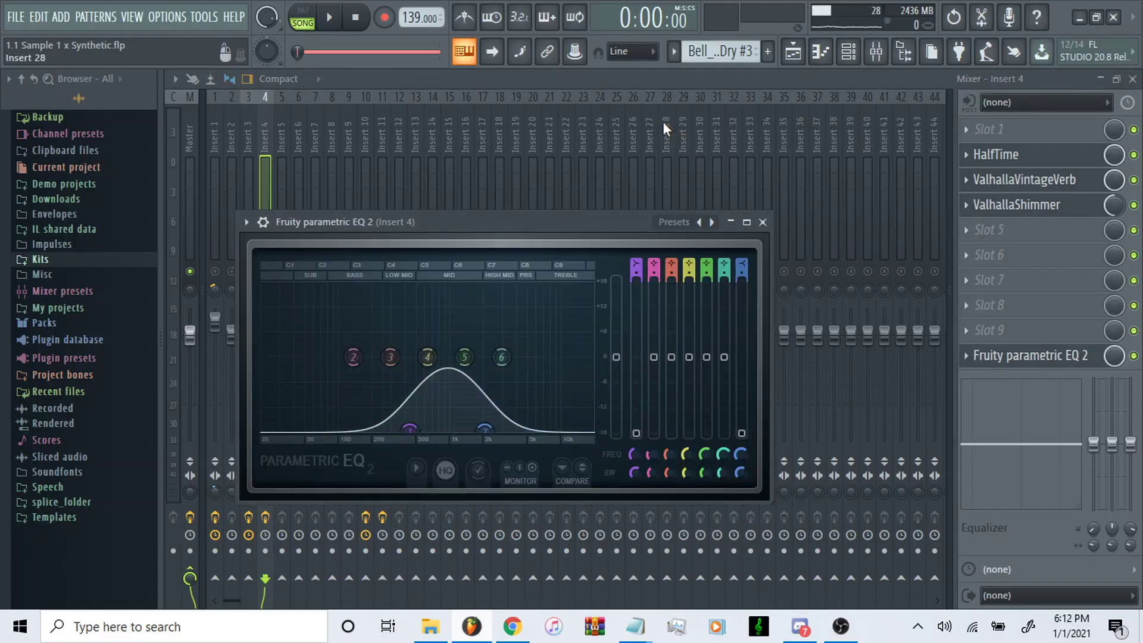
pyautogui.click(247, 256)
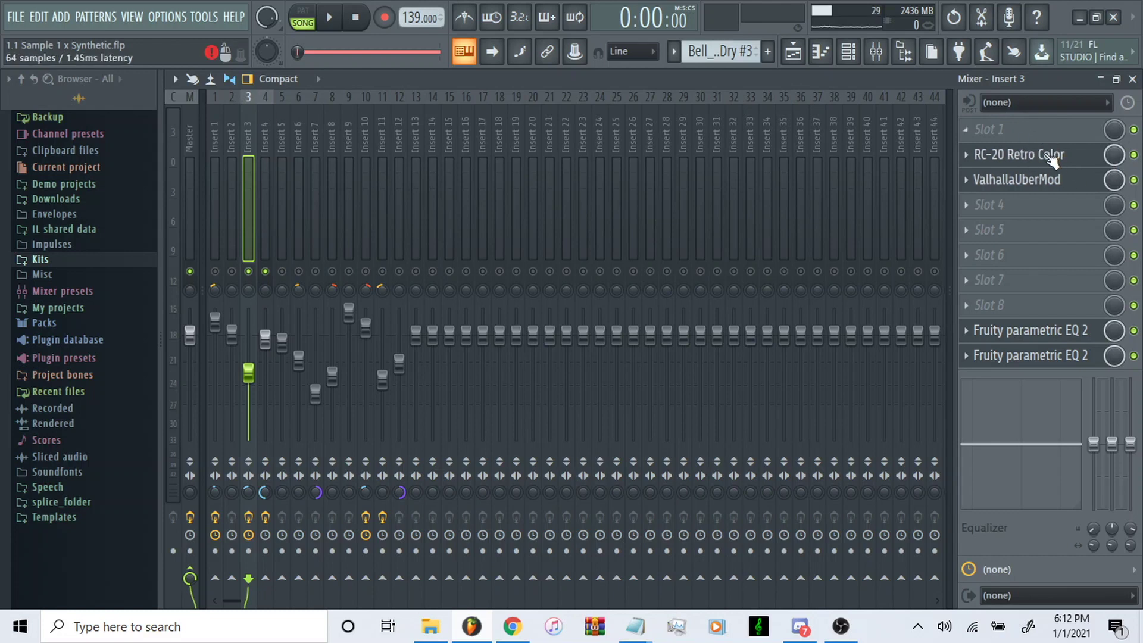
pyautogui.click(1017, 180)
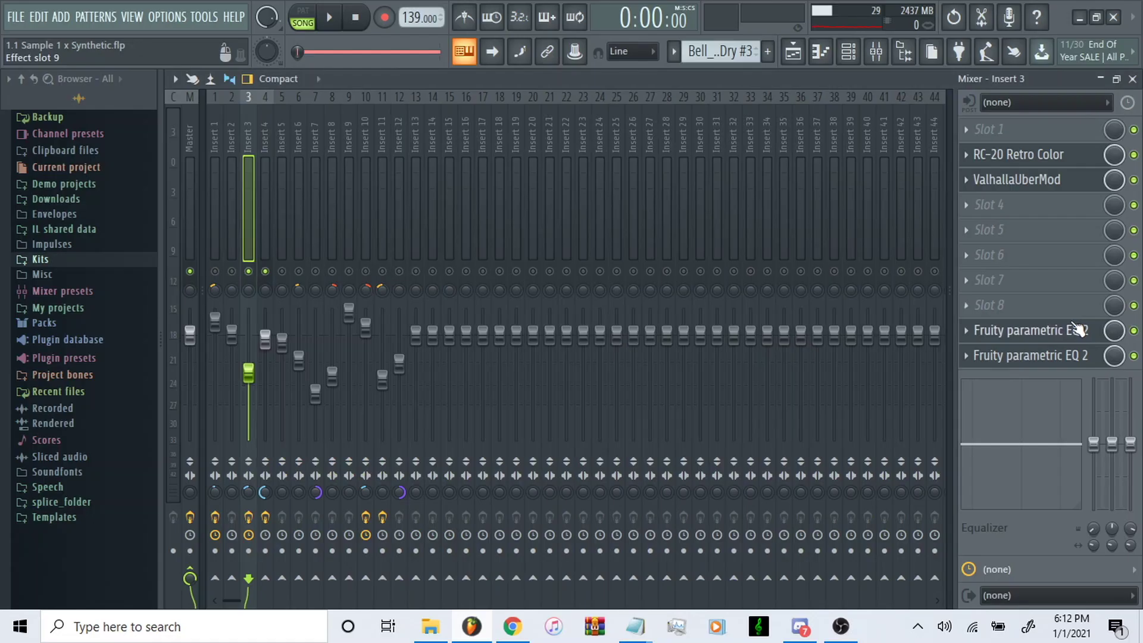
pyautogui.click(1072, 332)
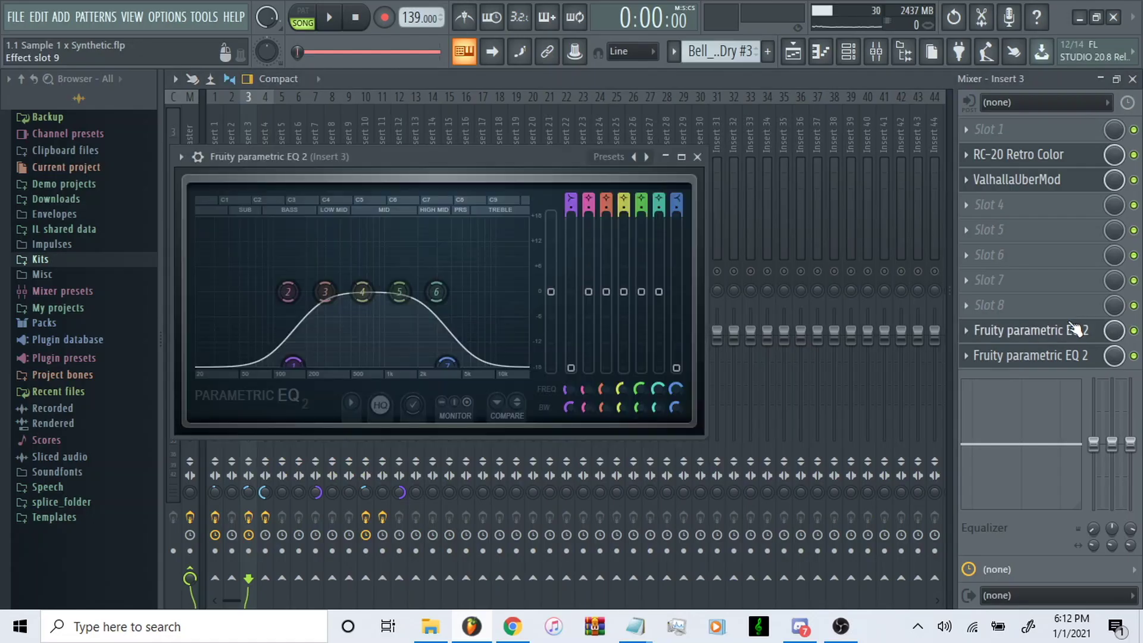
pyautogui.click(1009, 360)
pyautogui.click(1009, 360)
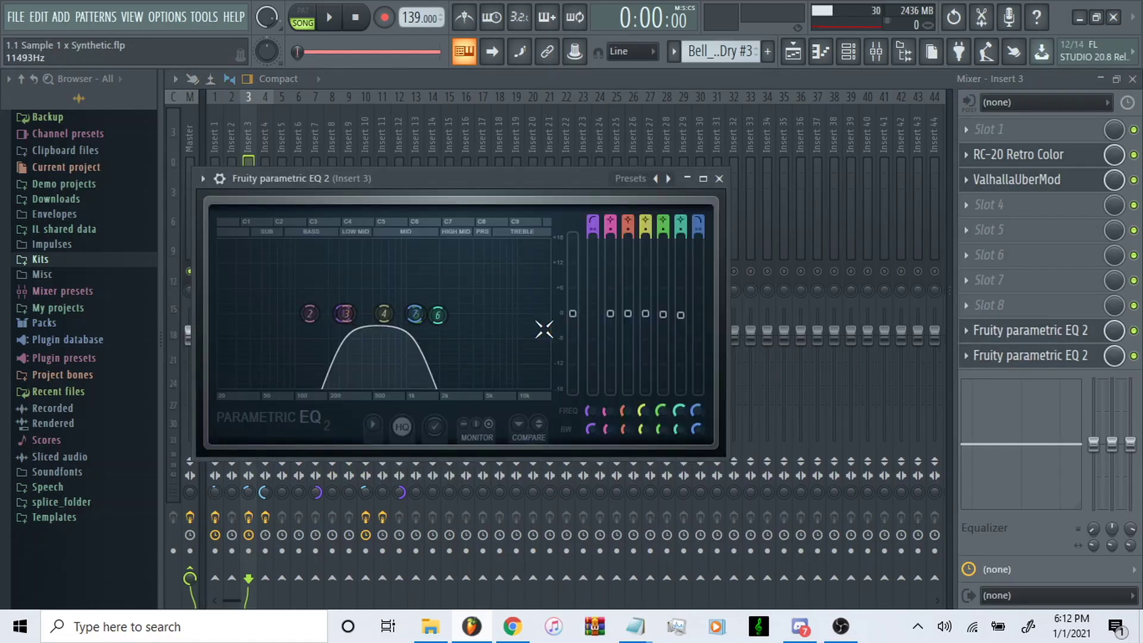
pyautogui.press('Escape')
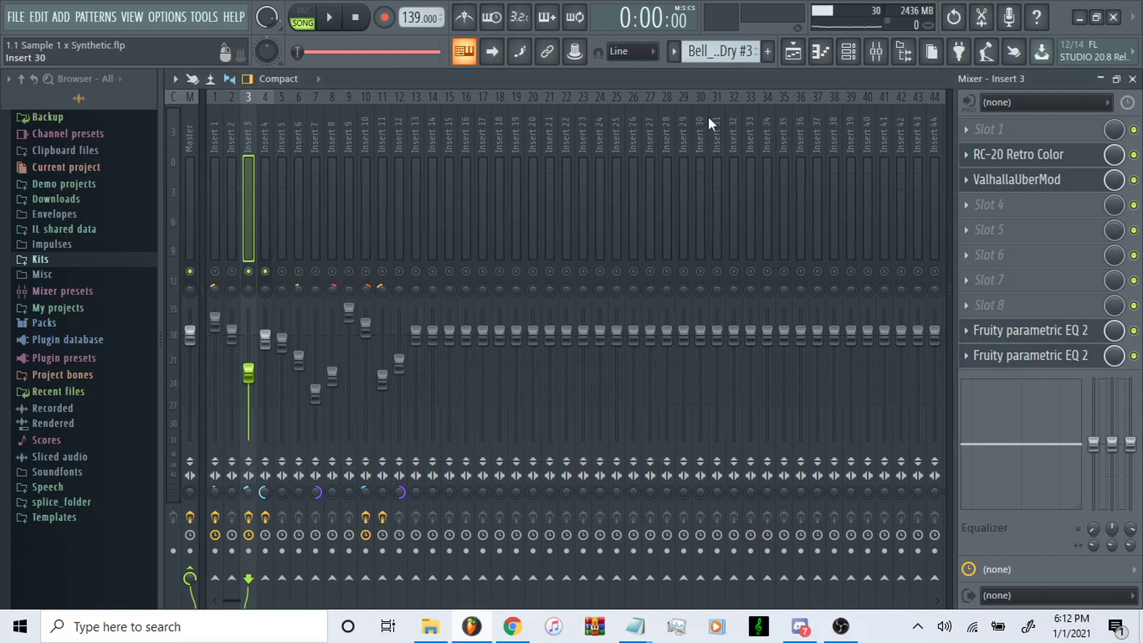
# - Play the playlist arrangement once and stop
pyautogui.click(792, 51)
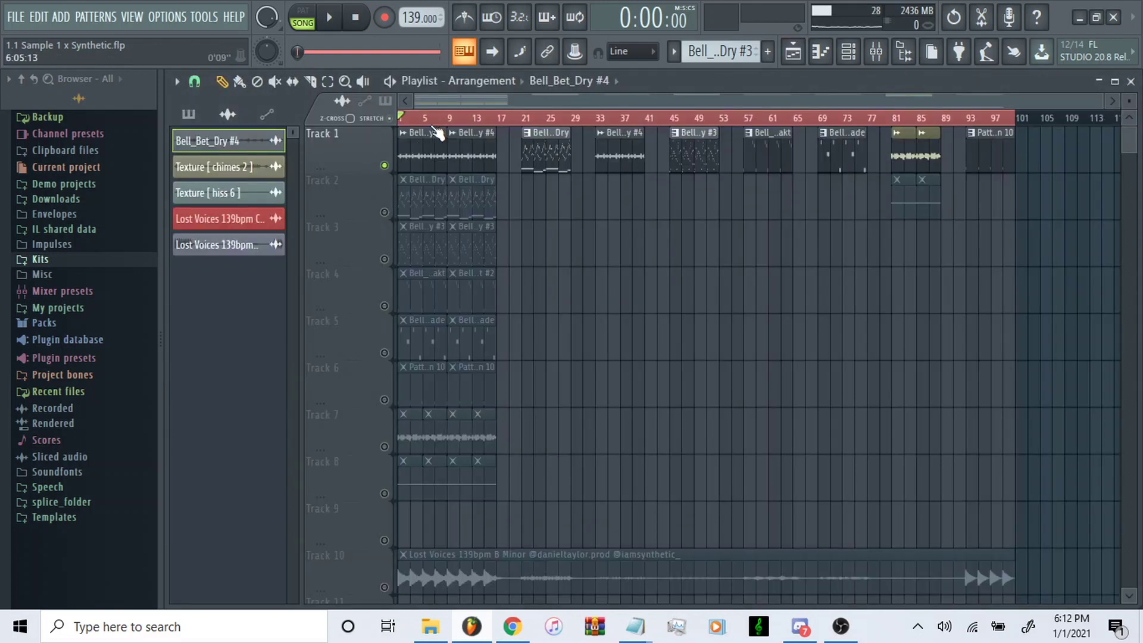
pyautogui.press('space')
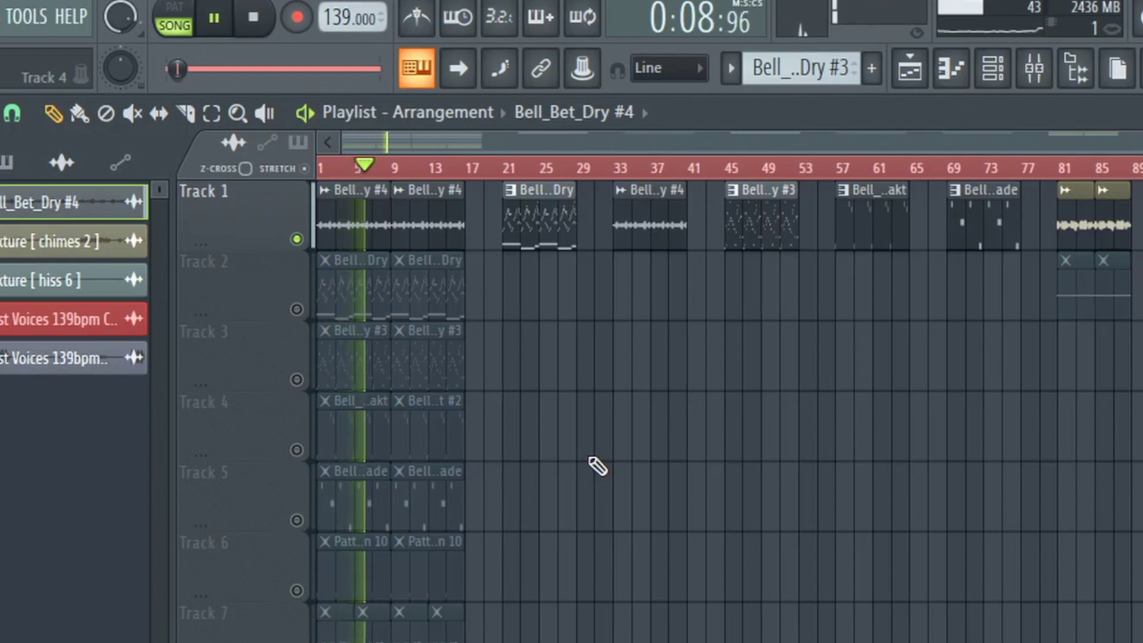
pyautogui.press('space')
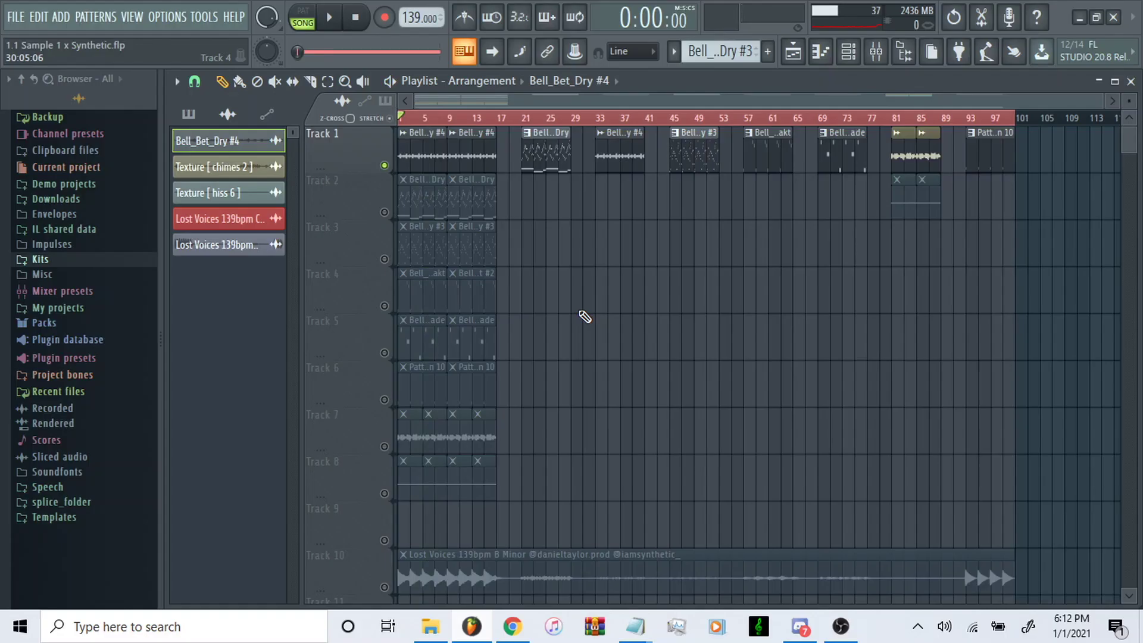
# - Unmute Track 2 and play the song to hear both bell tracks
pyautogui.click(384, 212)
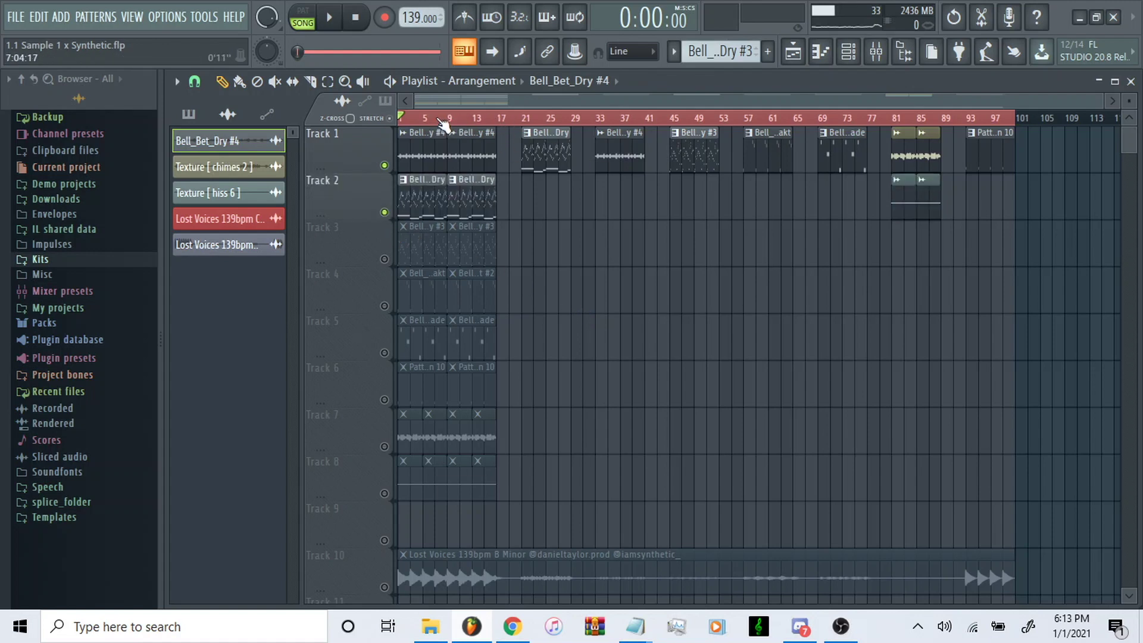
pyautogui.press('F9')
pyautogui.press('space')
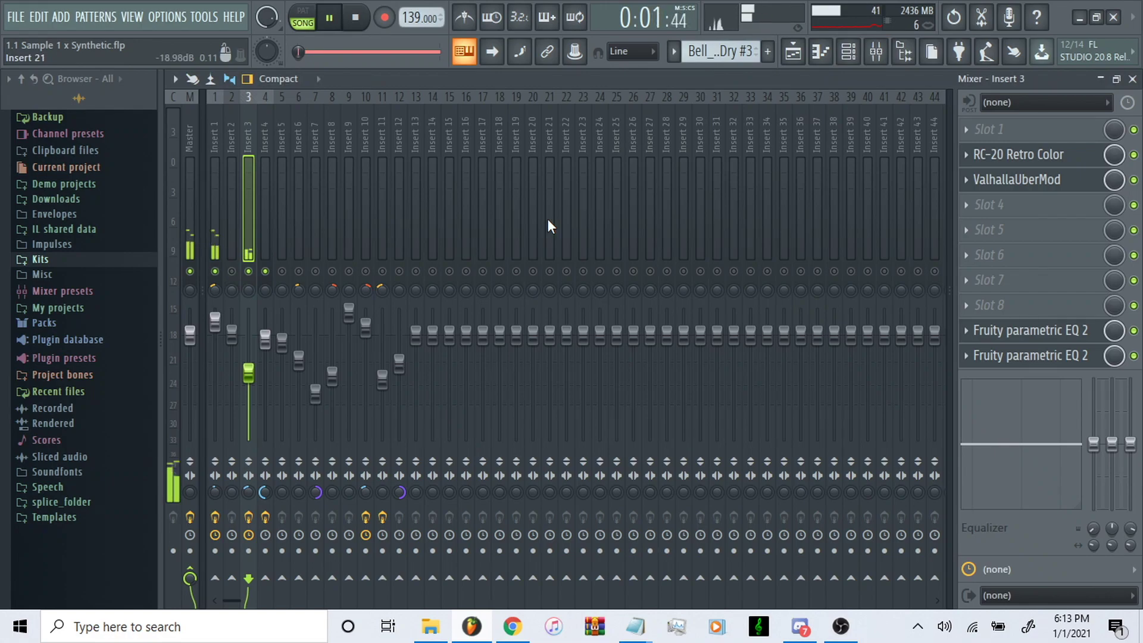
pyautogui.click(793, 52)
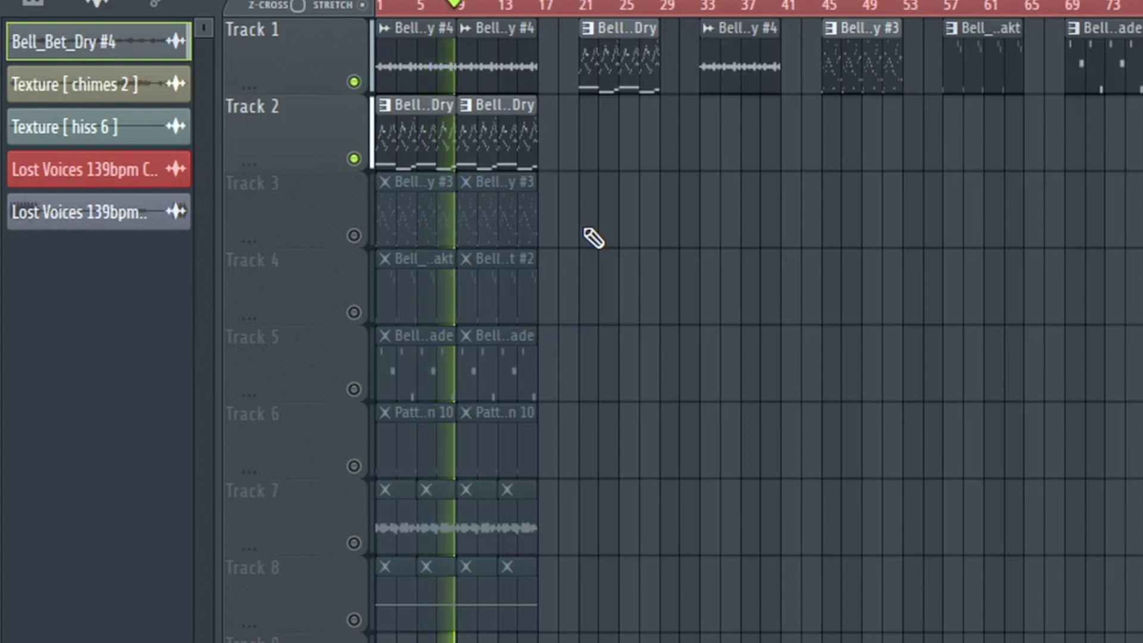
pyautogui.press('space')
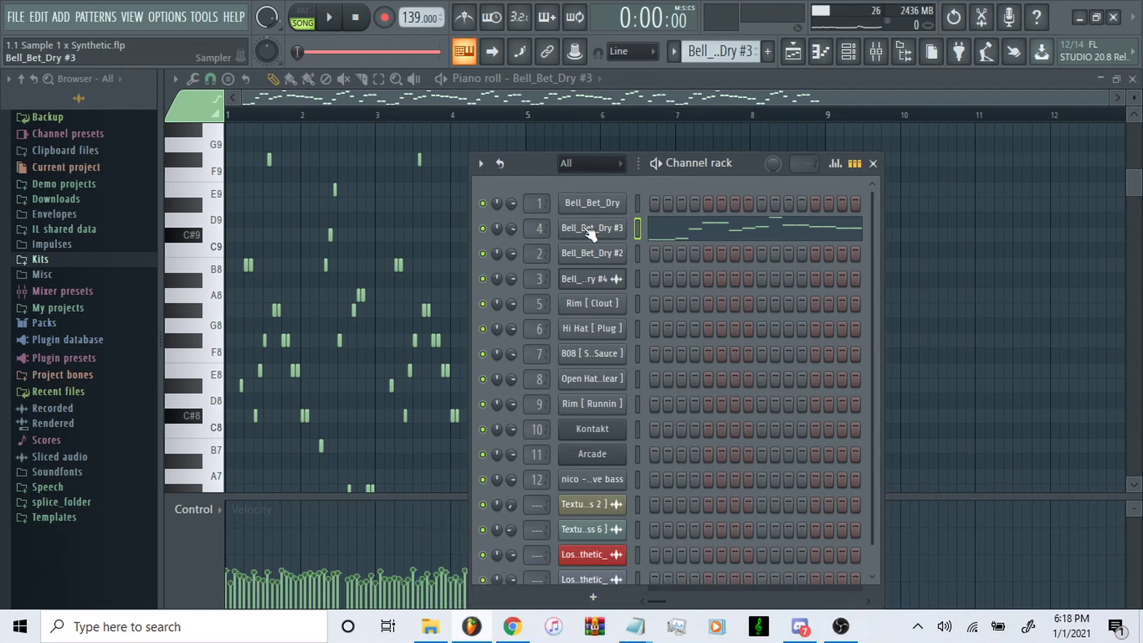
# - Arpeggiate all Bell_Bet_Dry #3 notes with range raised from 1 to 2
pyautogui.press('F6')
pyautogui.scroll(-4, 630, 396)
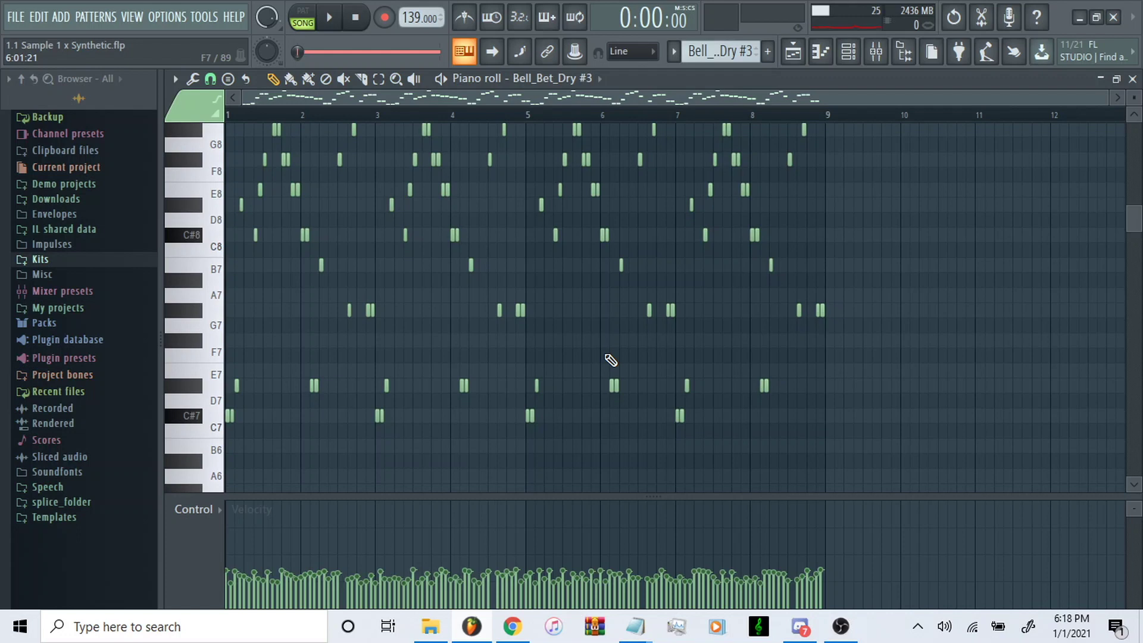
pyautogui.hotkey('ctrl', 'a')
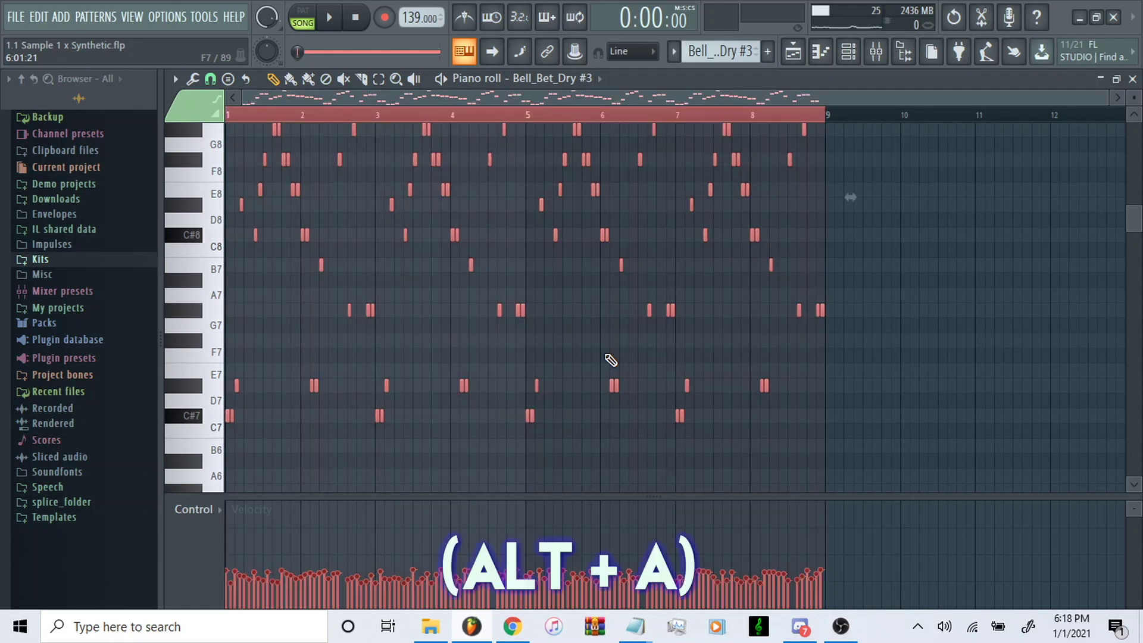
pyautogui.hotkey('alt', 'a')
pyautogui.moveTo(504, 279); pyautogui.dragTo(456, 251)
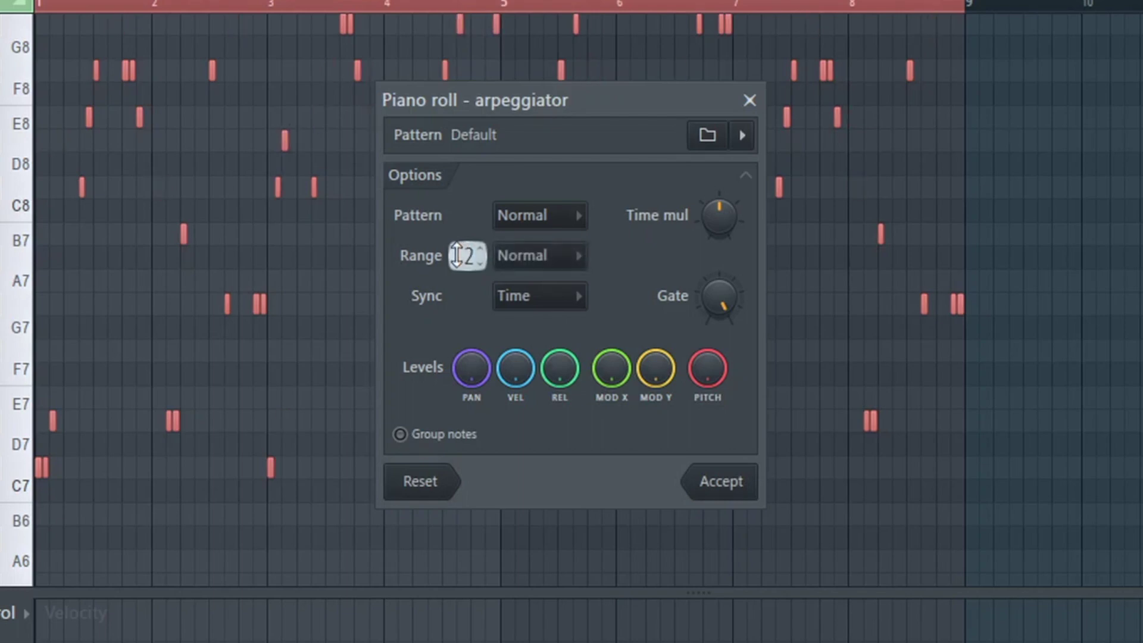
pyautogui.click(749, 100)
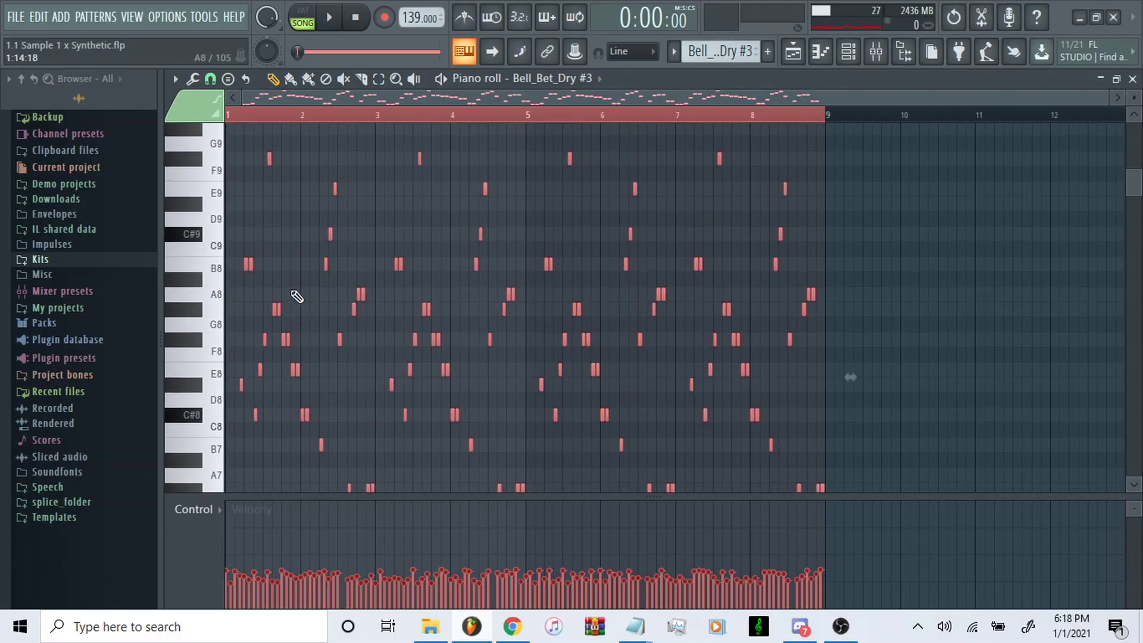
pyautogui.scroll(5, 284, 329)
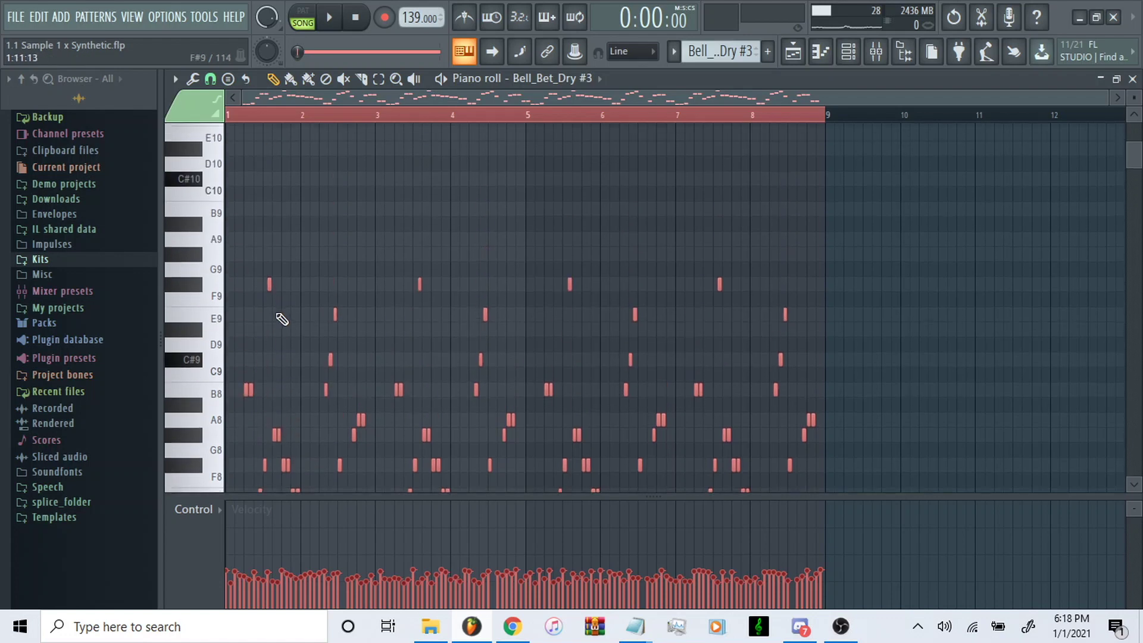
pyautogui.scroll(-7, 286, 416)
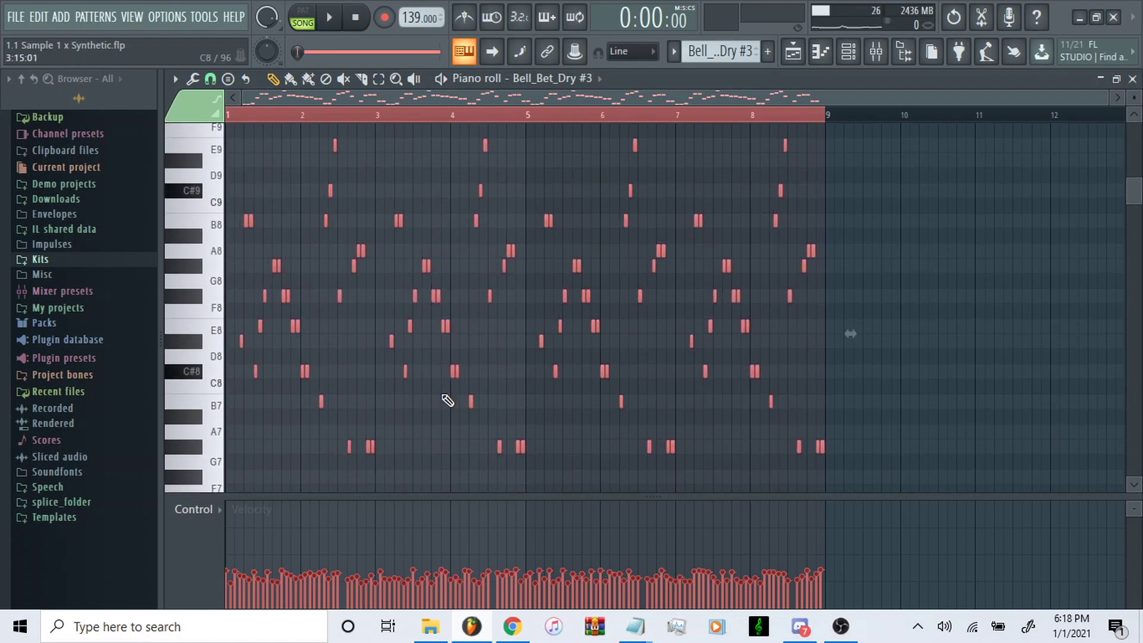
pyautogui.scroll(-2, 448, 400)
pyautogui.press('F9')
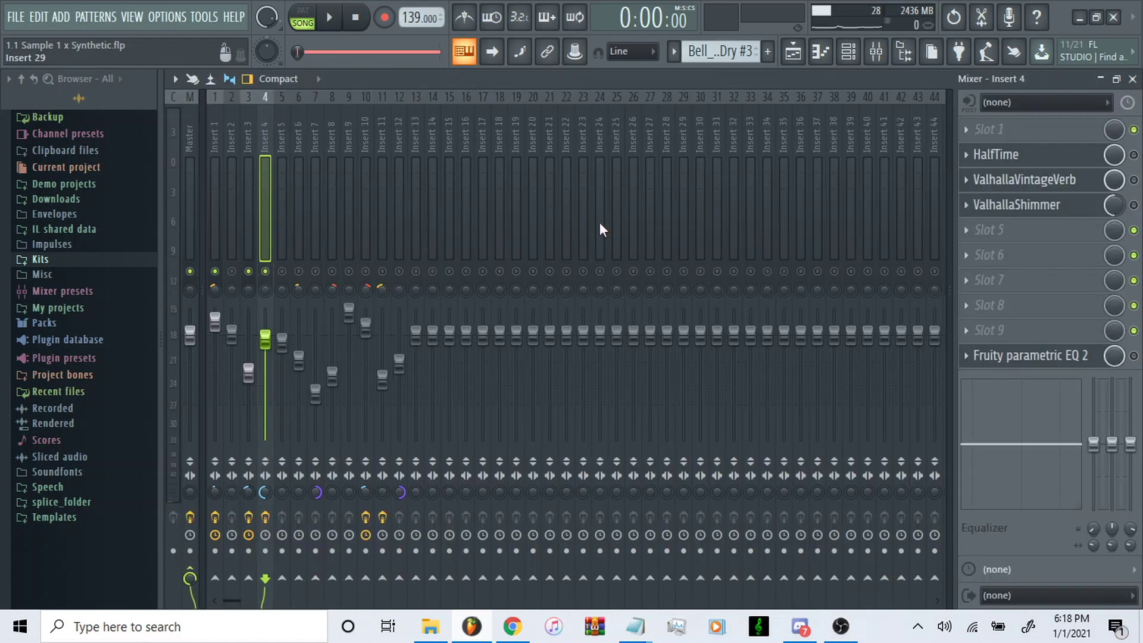
pyautogui.click(1133, 155)
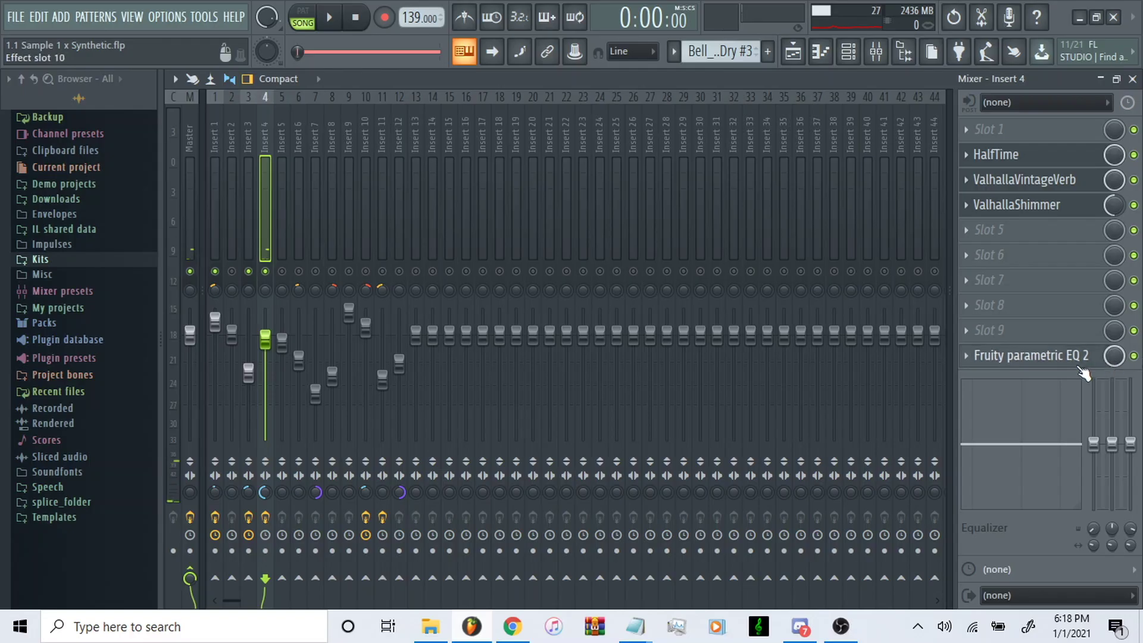
pyautogui.click(1060, 433)
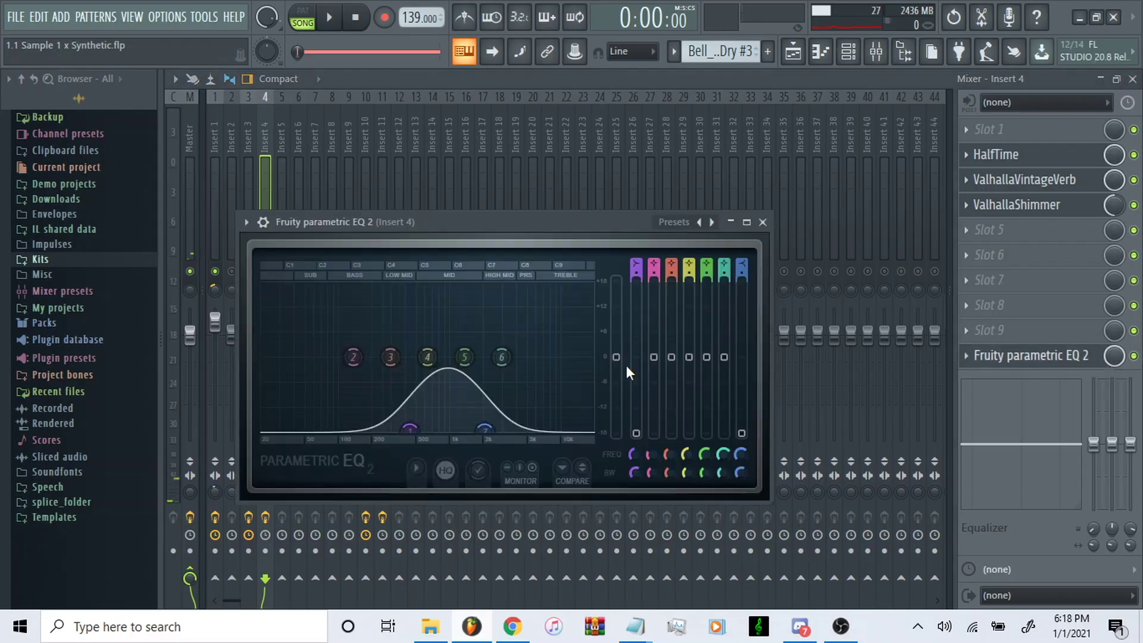
pyautogui.press('Escape')
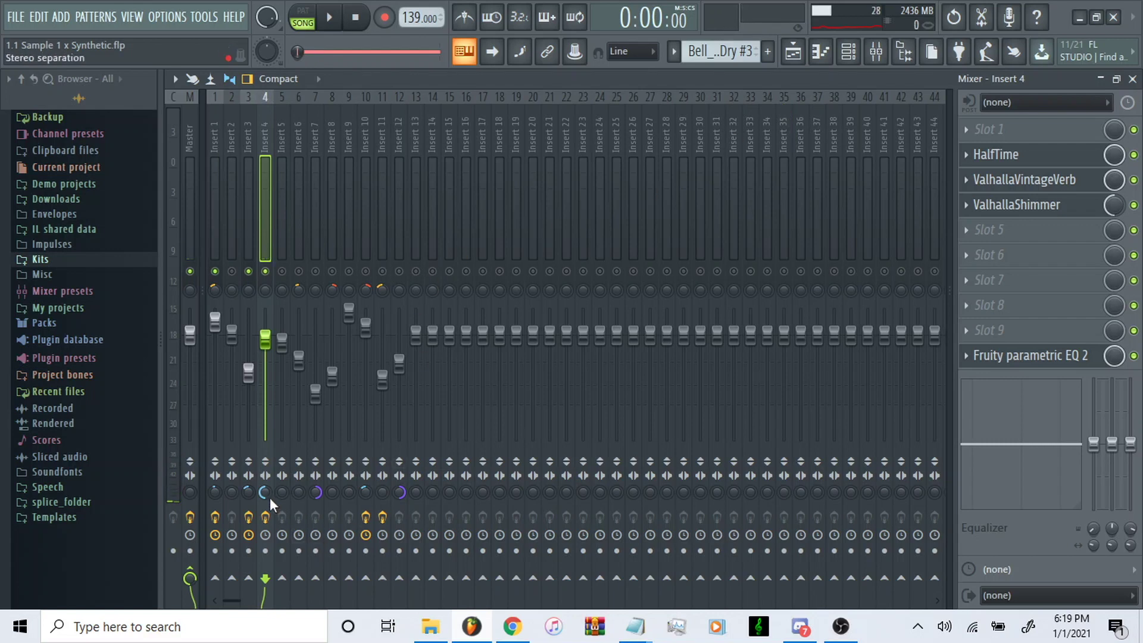
# - Unmute Track 1 and Track 2 in the playlist and play the bells together
pyautogui.press('F5')
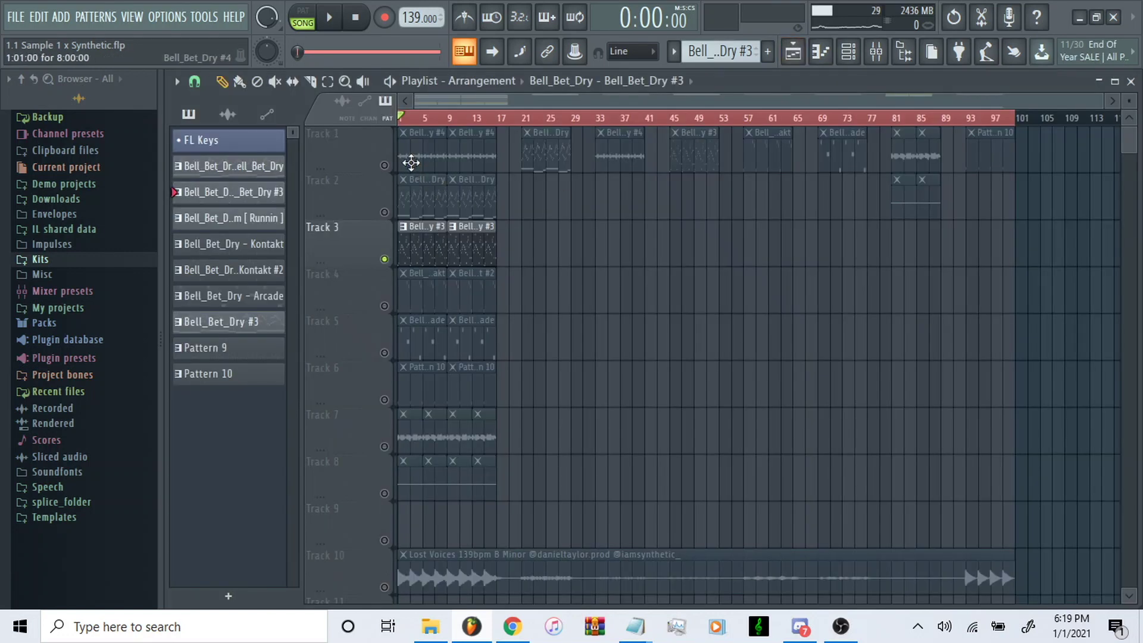
pyautogui.click(384, 166)
pyautogui.click(385, 212)
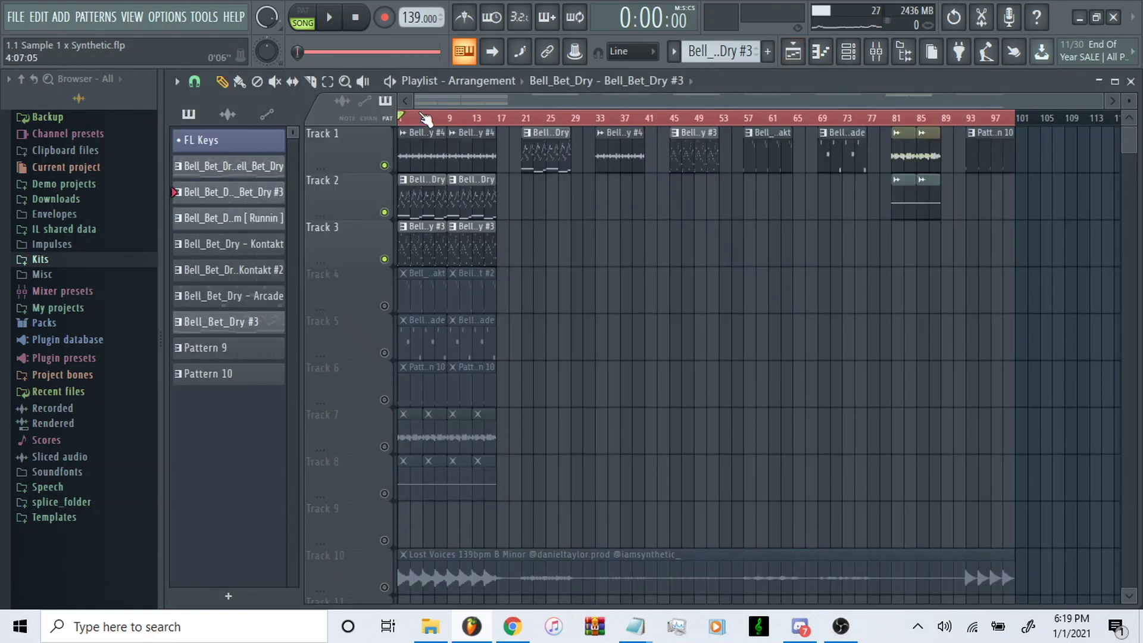
pyautogui.press('space')
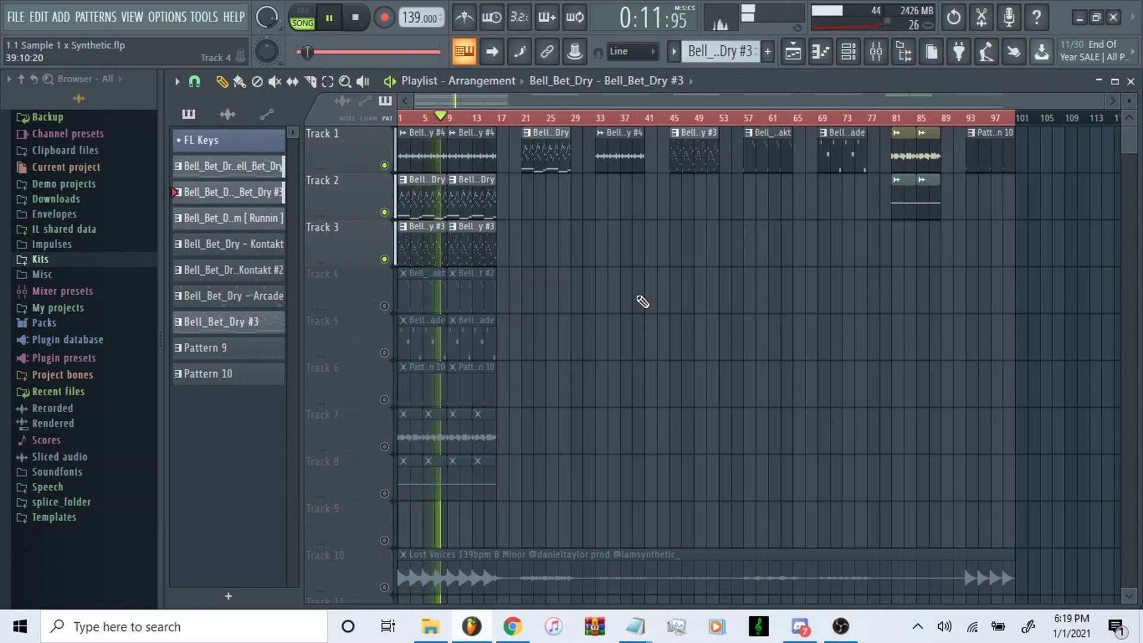
pyautogui.press('space')
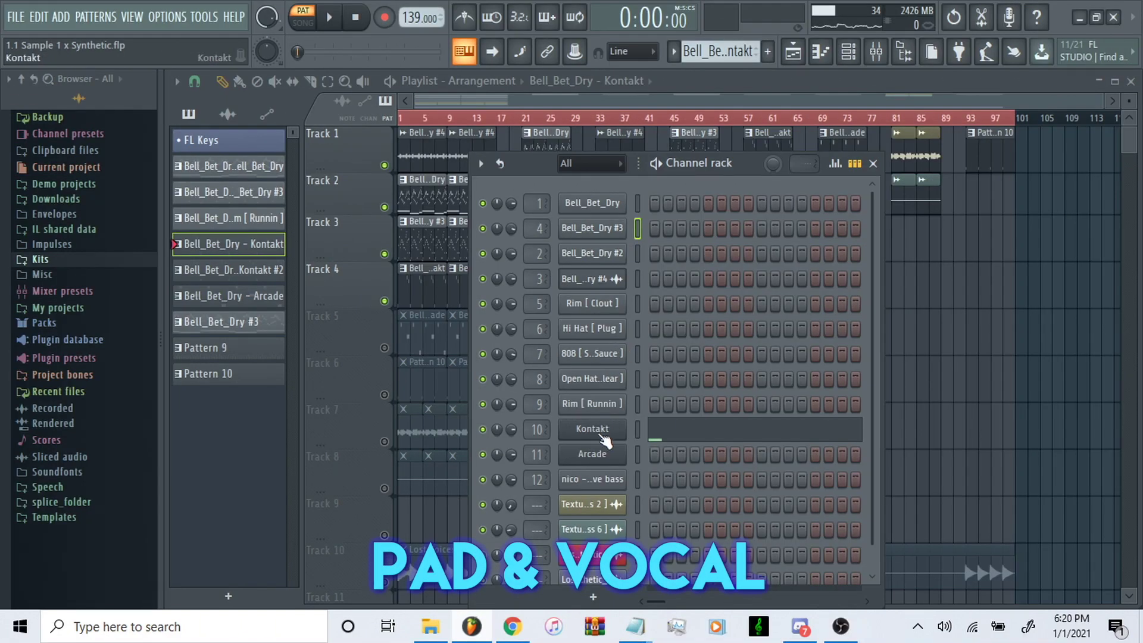
# - Open the Kontakt pad plugin and scroll its Libraries list
pyautogui.click(592, 428)
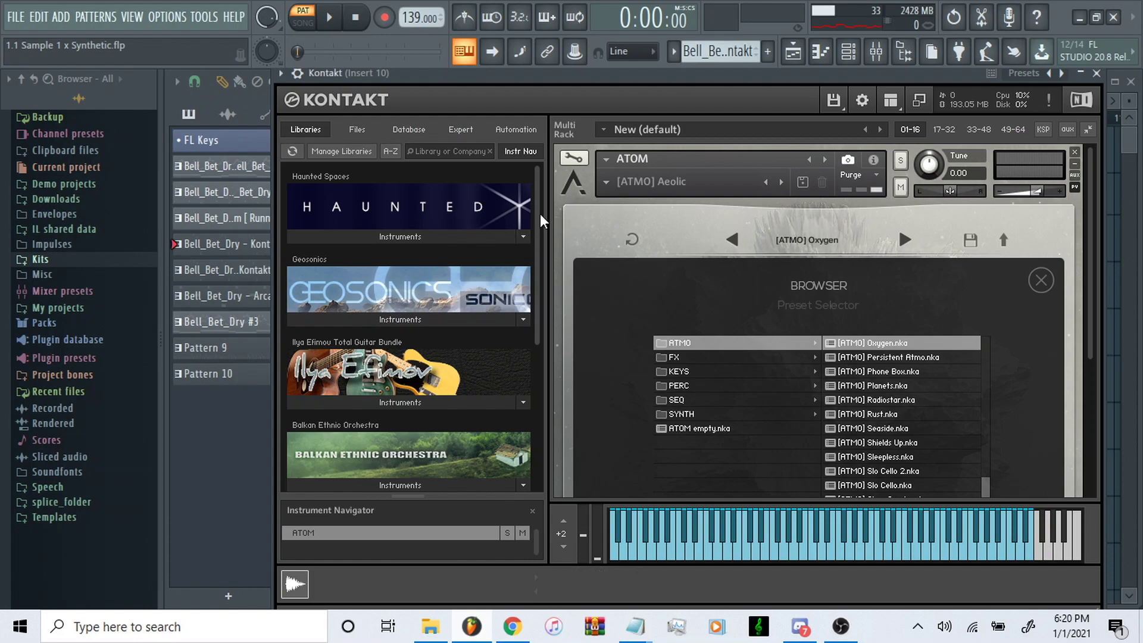
pyautogui.scroll(-5, 536, 264)
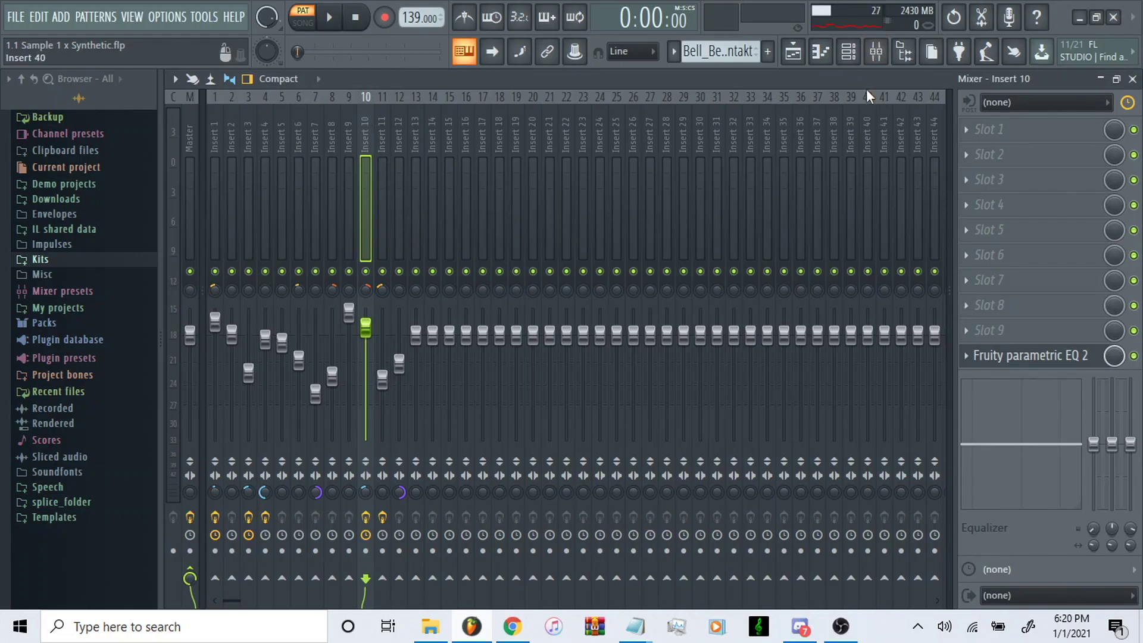
# - Open the Kontakt instrument and inspect Insert 10's Fruity parametric EQ 2 low cut
pyautogui.click(848, 52)
pyautogui.click(607, 434)
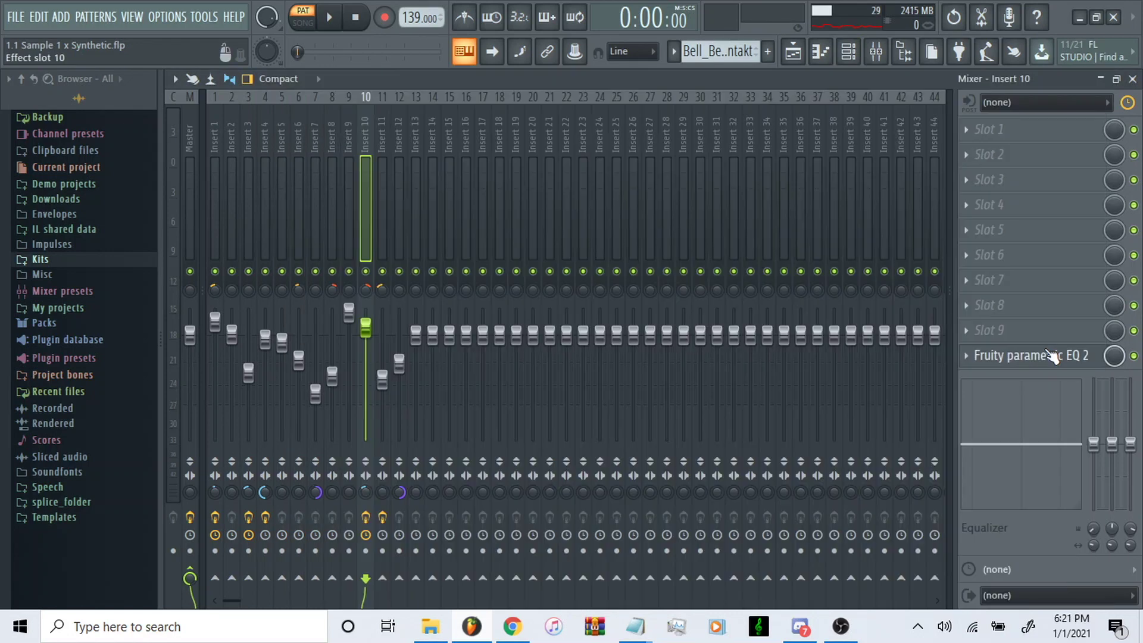
pyautogui.click(1051, 357)
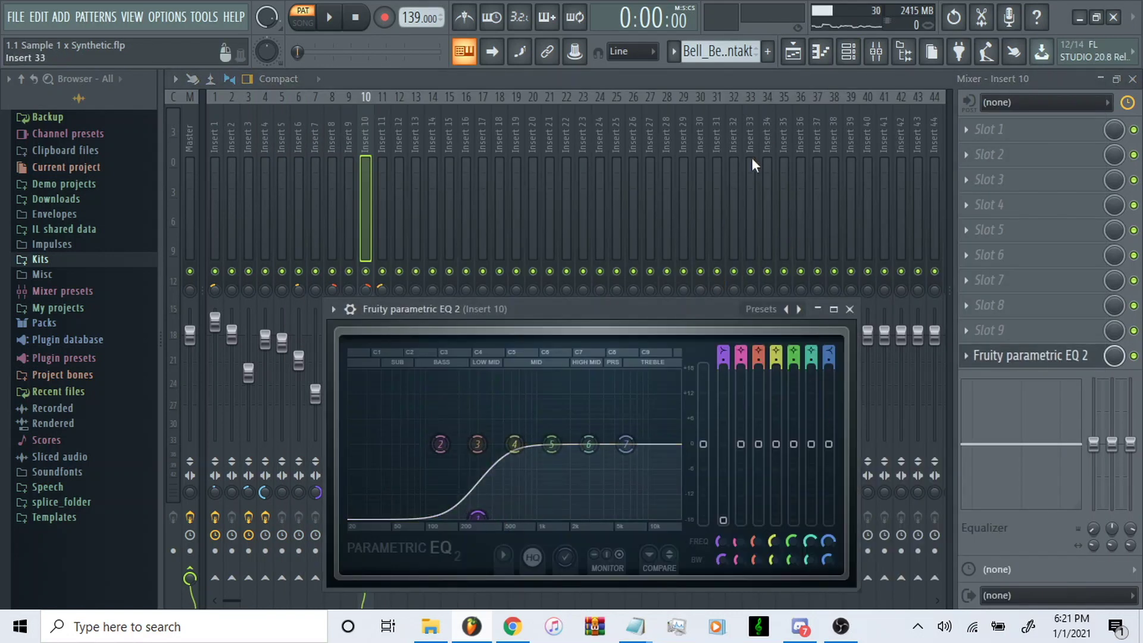
pyautogui.click(363, 288)
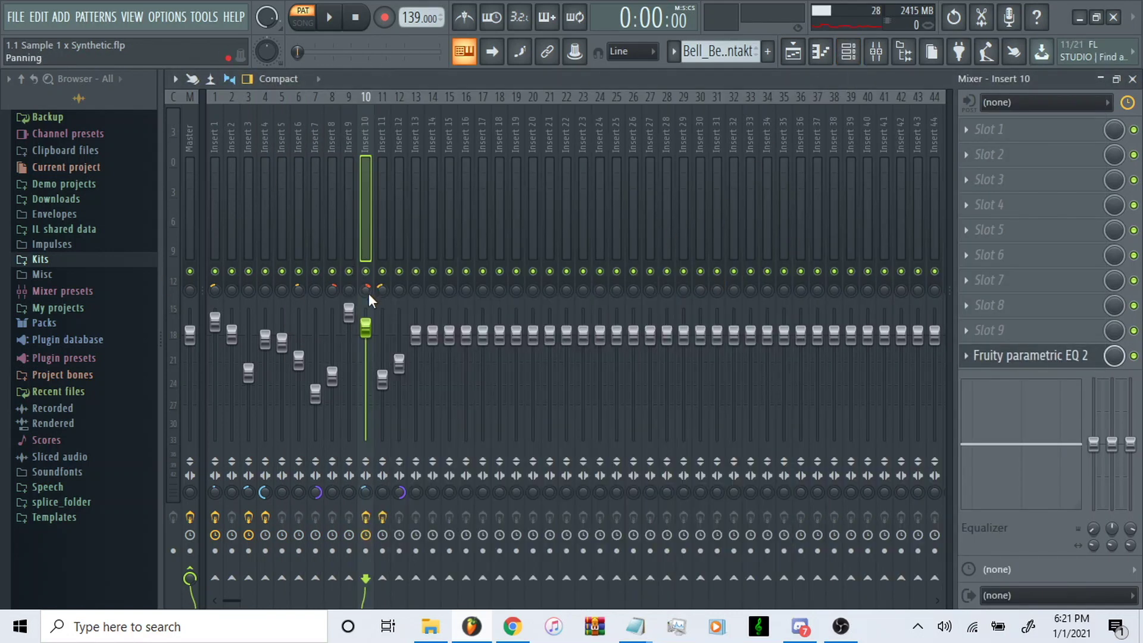
# - Play the pattern to review the Kontakt pad's sparse C6–A6 notes, then show the channel rack over the mixer
pyautogui.click(849, 53)
pyautogui.press('space')
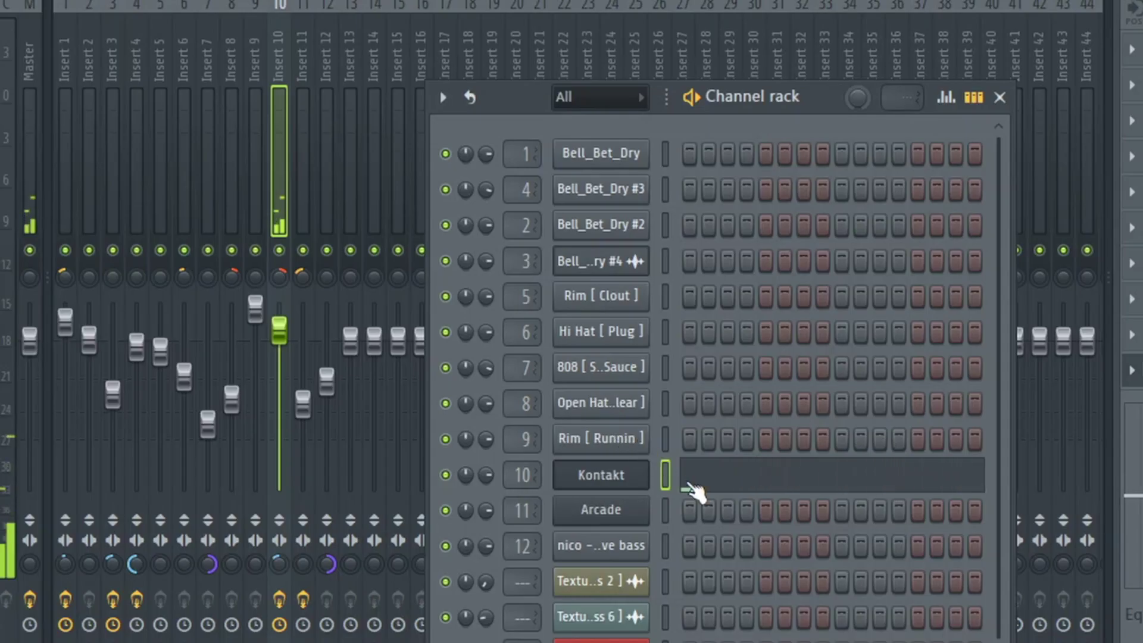
pyautogui.click(701, 485)
pyautogui.scroll(-4, 536, 482)
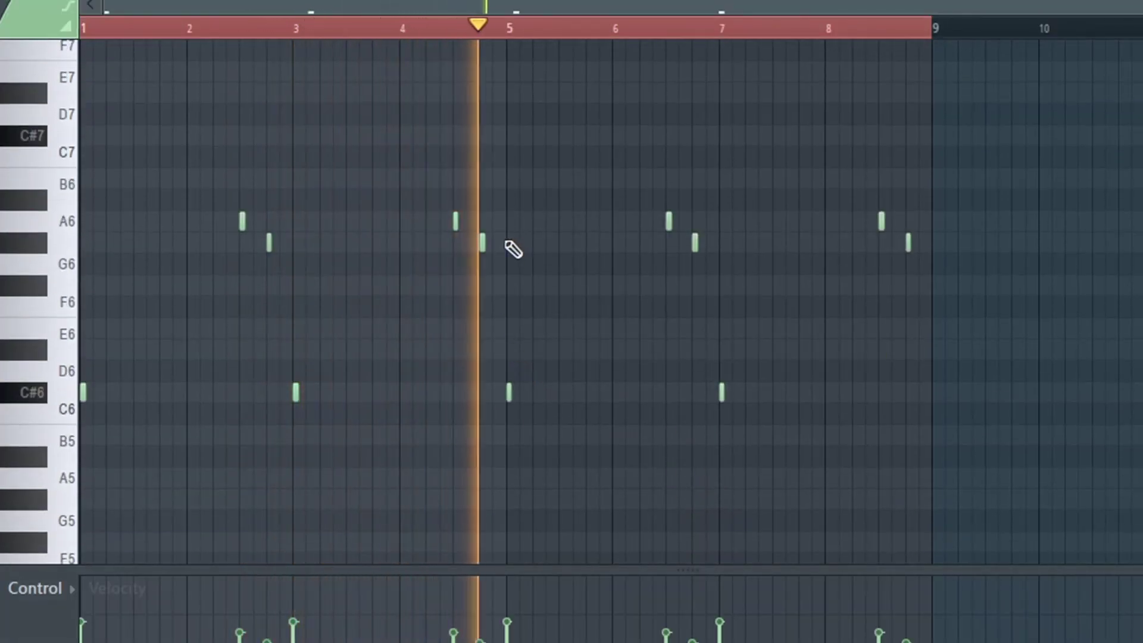
pyautogui.press('space')
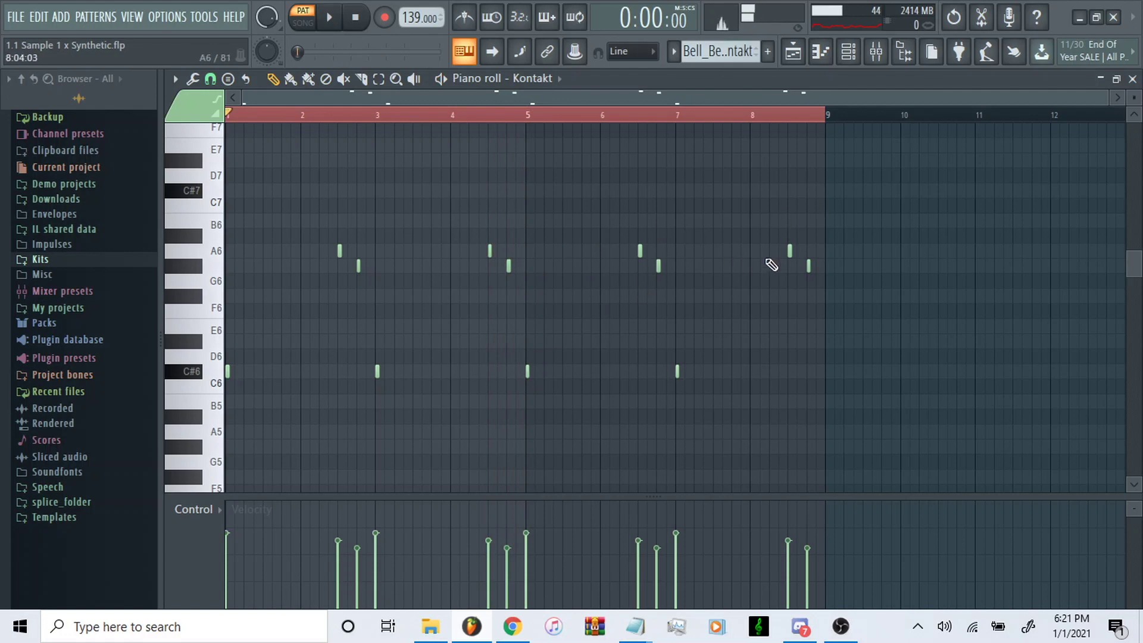
pyautogui.press('F9')
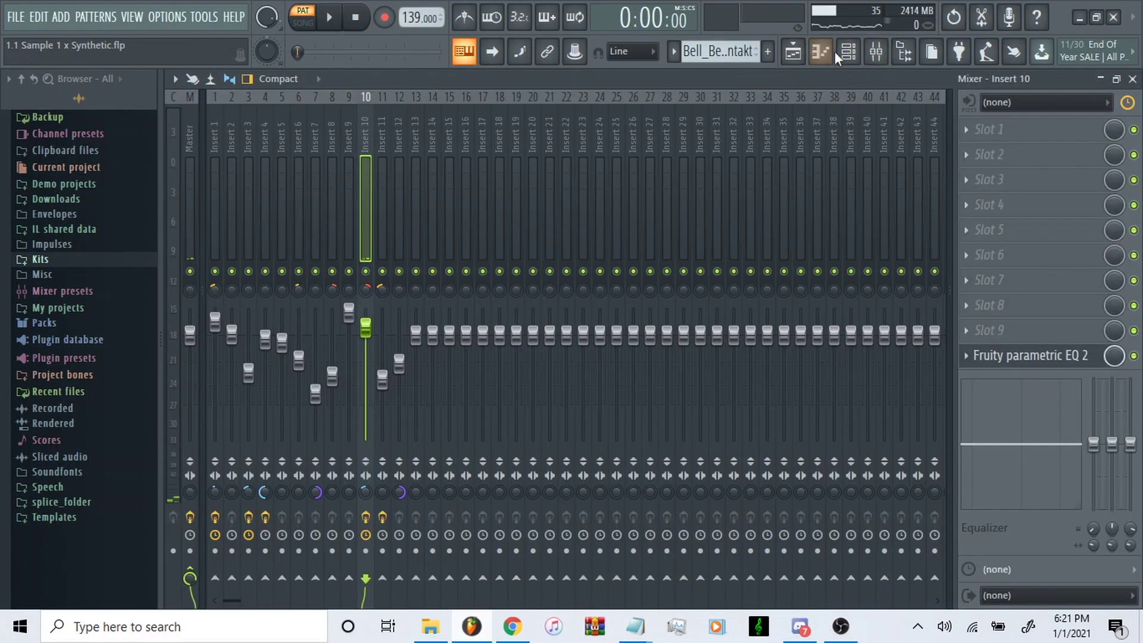
pyautogui.click(861, 59)
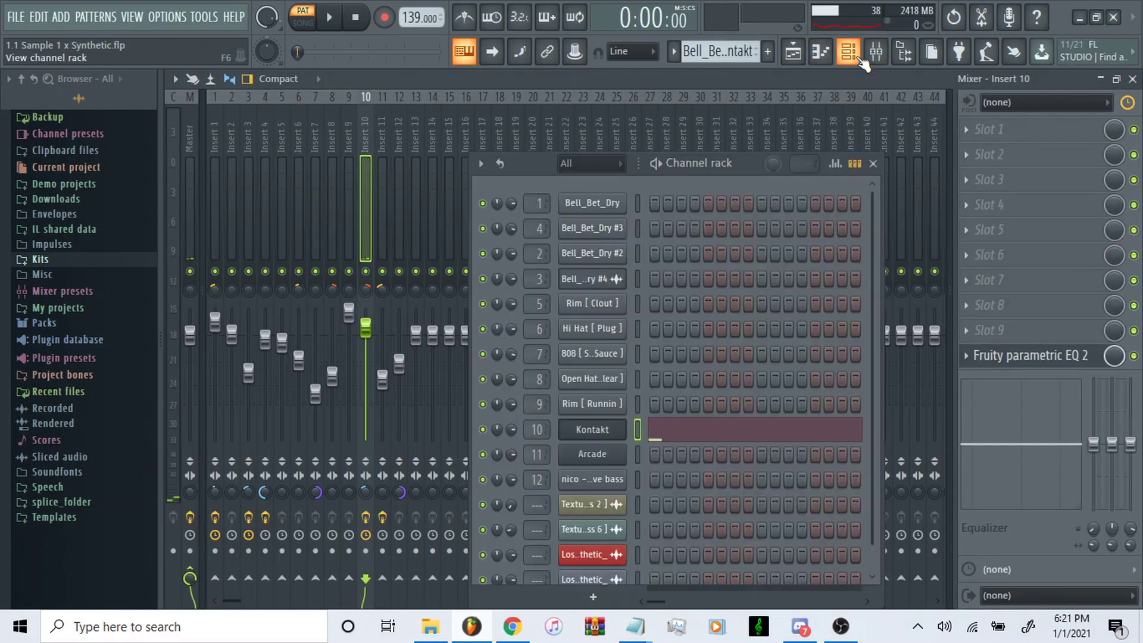
# - Switch to the Bell_Bet_Dry - Arcade pattern and show Arcade's Distant Voices kit
pyautogui.click(674, 51)
pyautogui.click(715, 148)
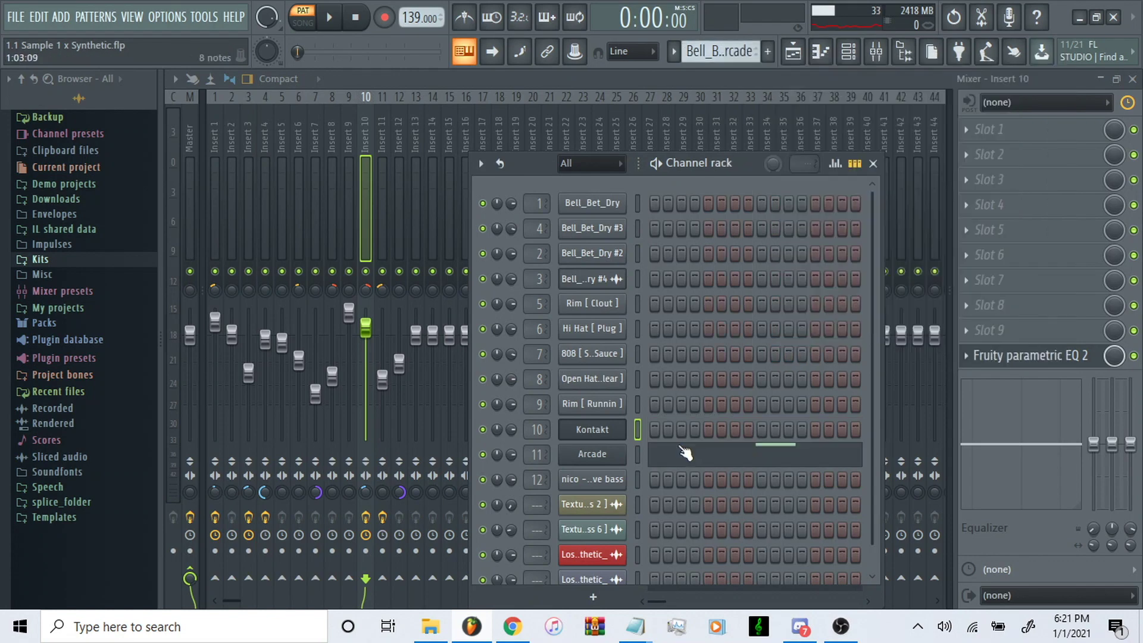
pyautogui.click(606, 458)
pyautogui.click(359, 115)
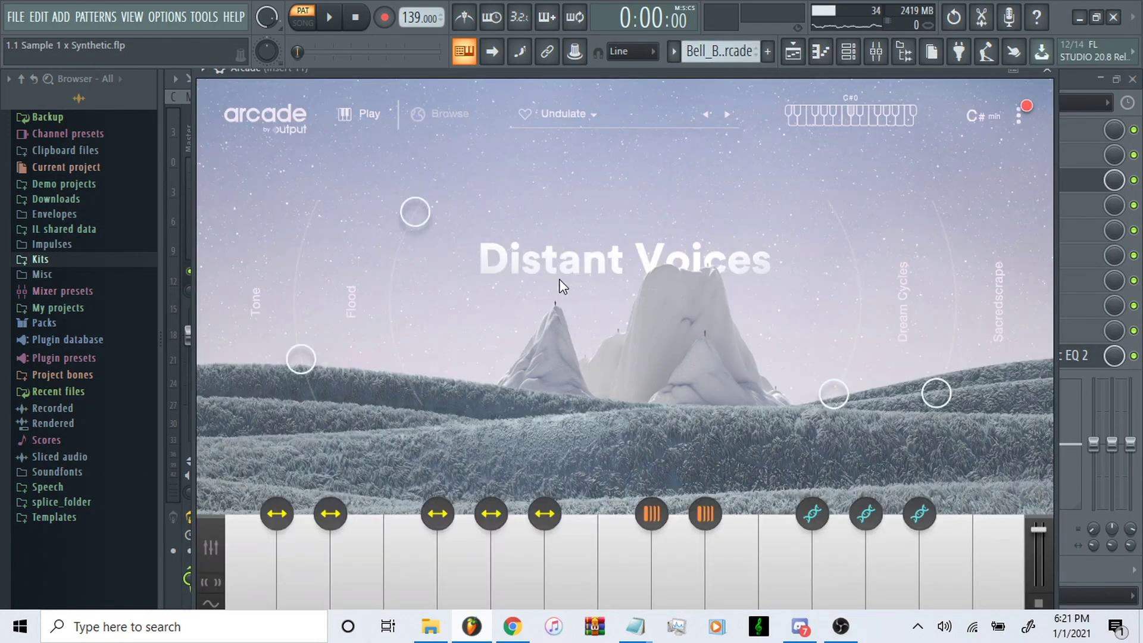
# - Play the Arcade pattern's G5/E5/C5 notes while checking Insert 11's delay in the mixer
pyautogui.click(849, 55)
pyautogui.scroll(-3, 408, 395)
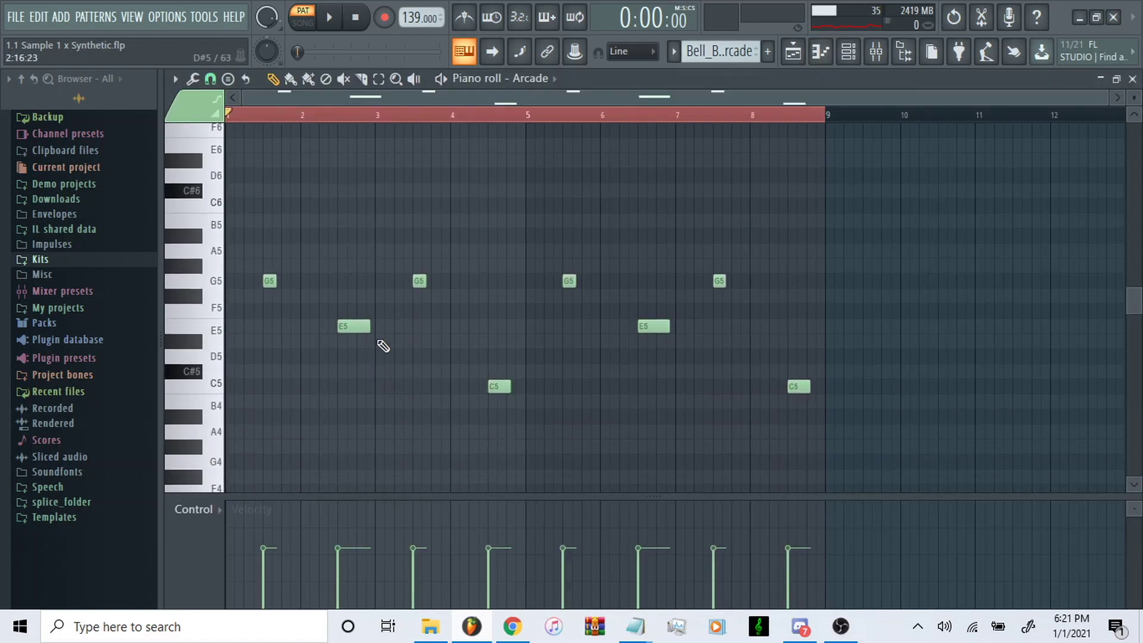
pyautogui.press('space')
pyautogui.press('F9')
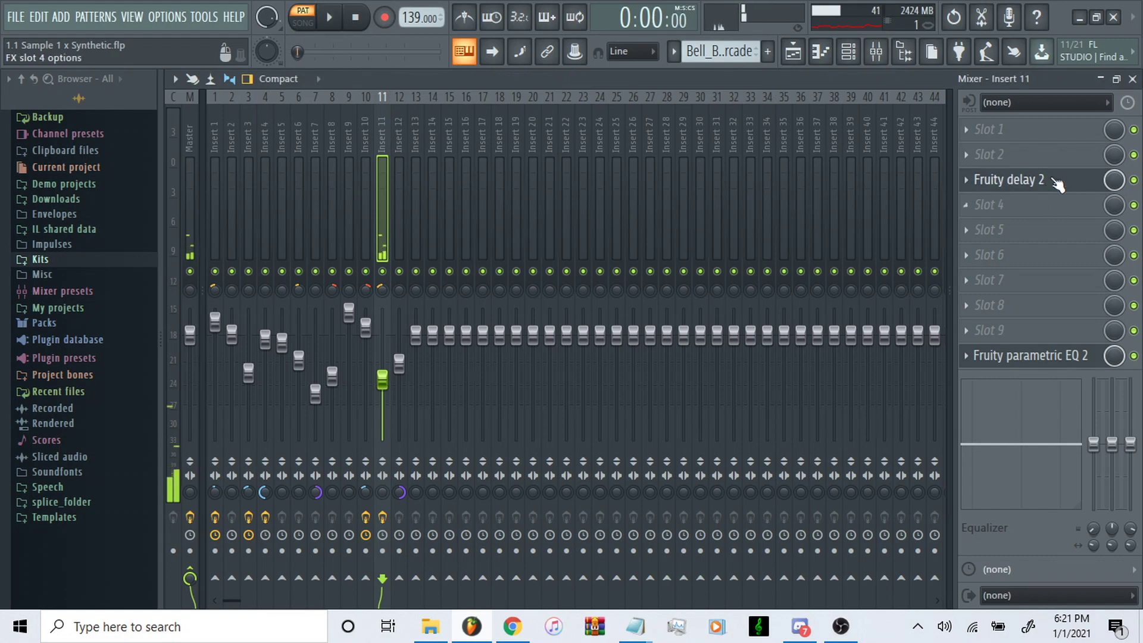
pyautogui.click(848, 52)
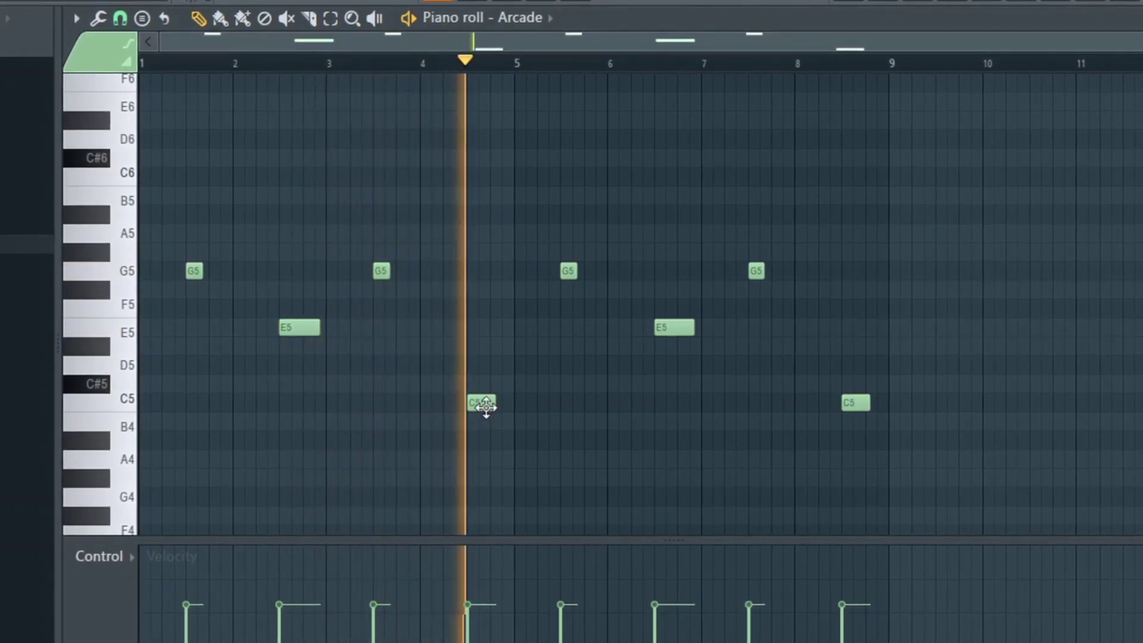
pyautogui.press('space')
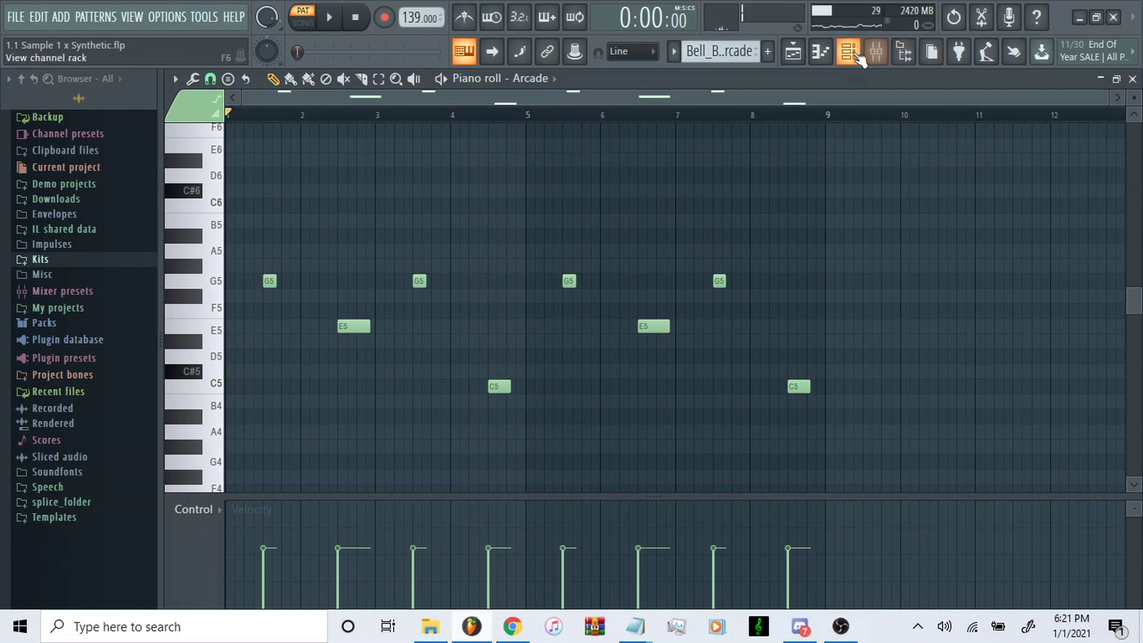
# - In the song arrangement, unmute Track 5, leave Track 6 muted, and play the arrangement
pyautogui.click(858, 55)
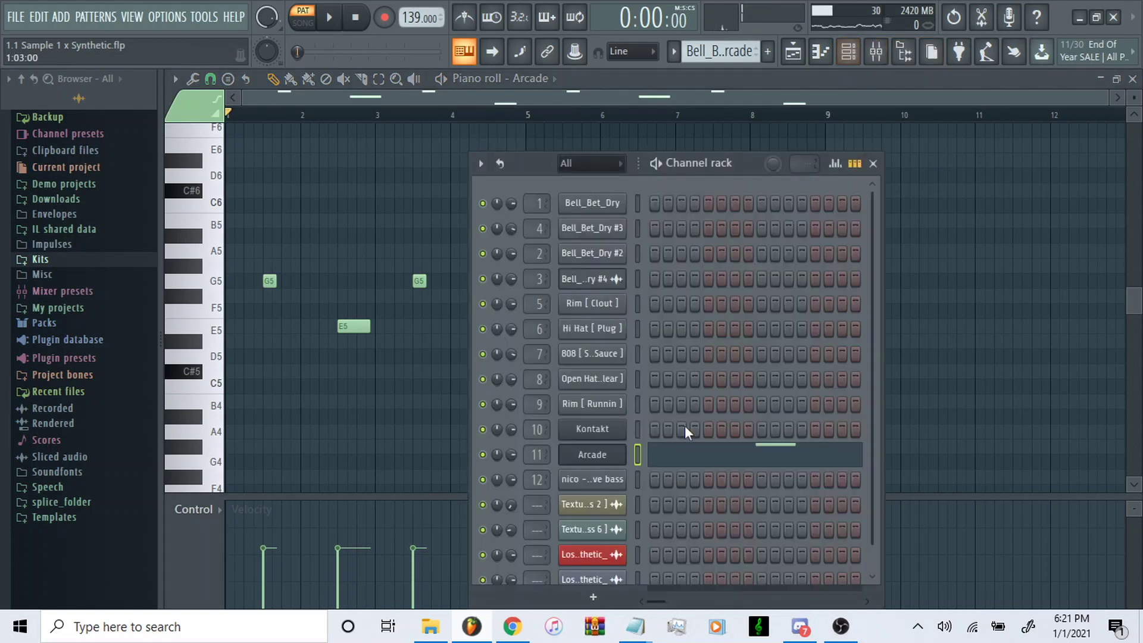
pyautogui.click(792, 51)
pyautogui.click(384, 348)
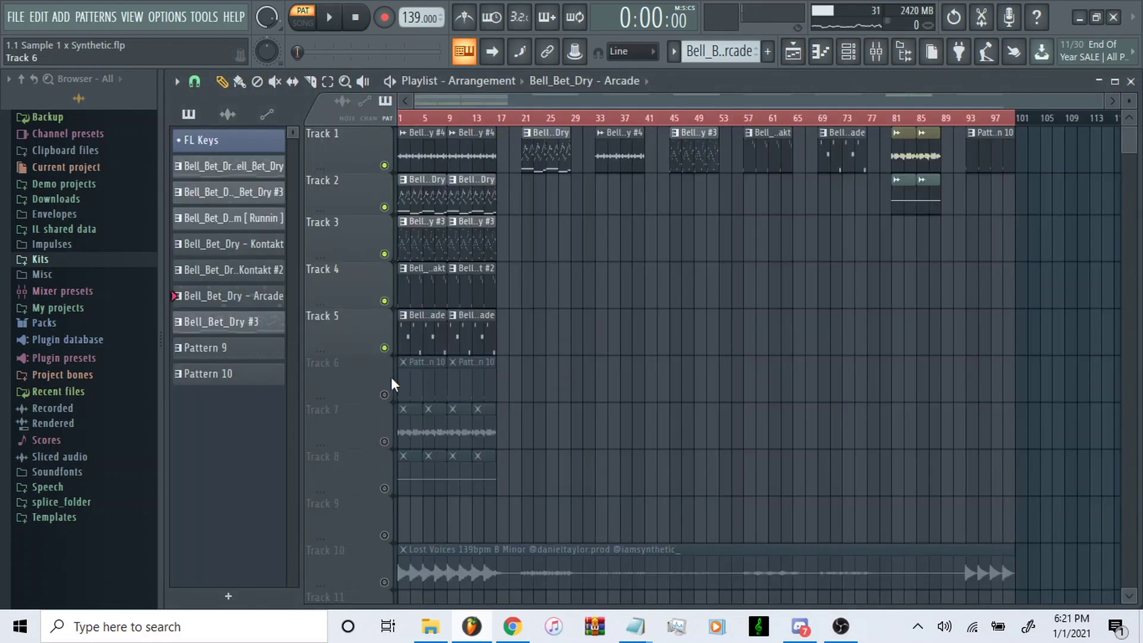
pyautogui.click(383, 394)
pyautogui.click(384, 394)
pyautogui.press('space')
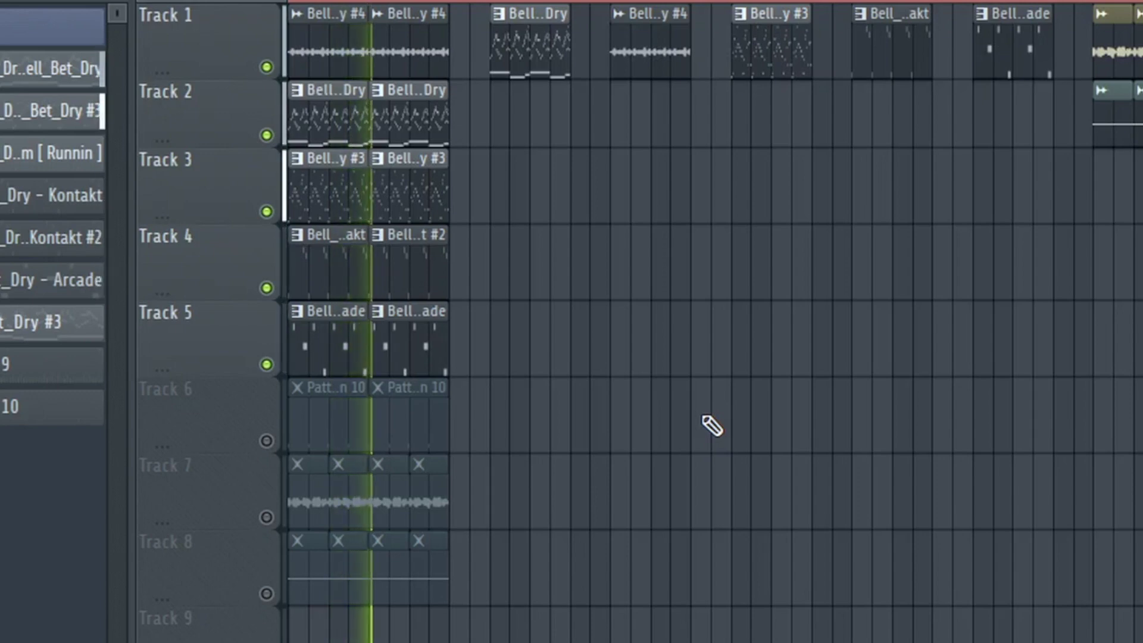
pyautogui.press('space')
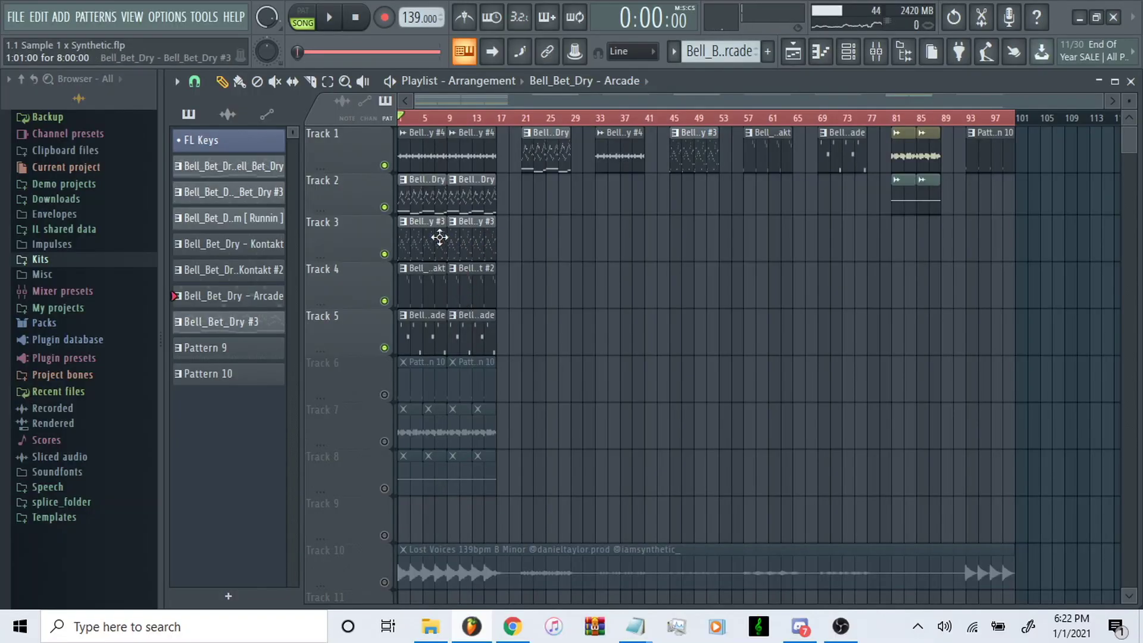
# - Solo and audition Track 4's Kontakt #2 bell clips, then solo Track 6's Pattern 10 clips
pyautogui.keyDown('ctrl'); pyautogui.click(390, 302); pyautogui.keyUp('ctrl')
pyautogui.doubleClick(466, 288)
pyautogui.click(789, 54)
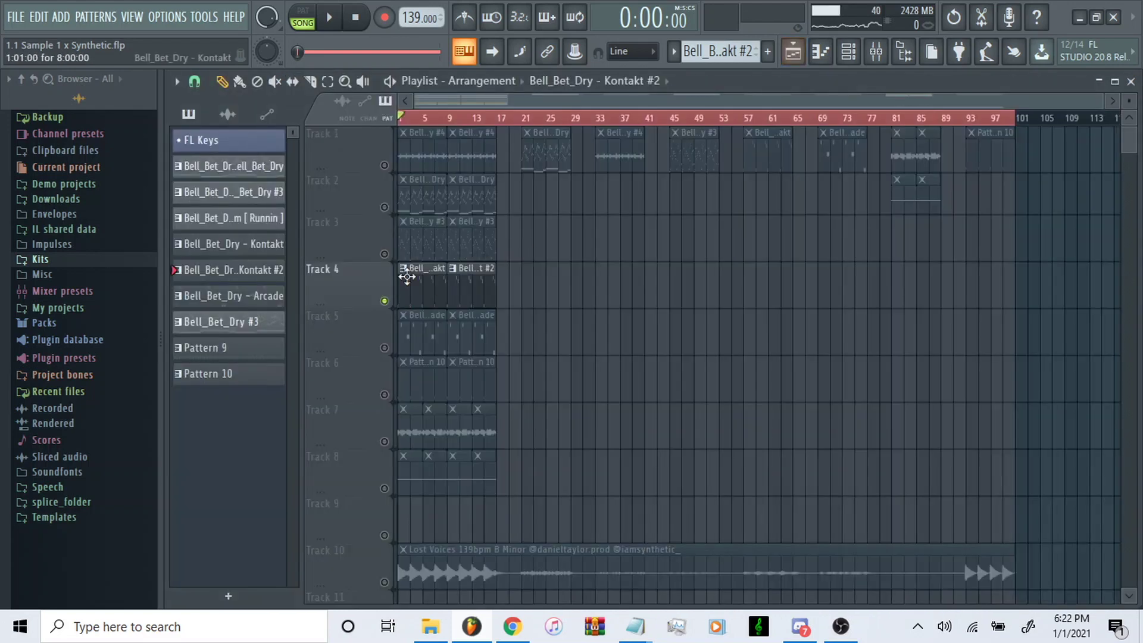
pyautogui.press('space')
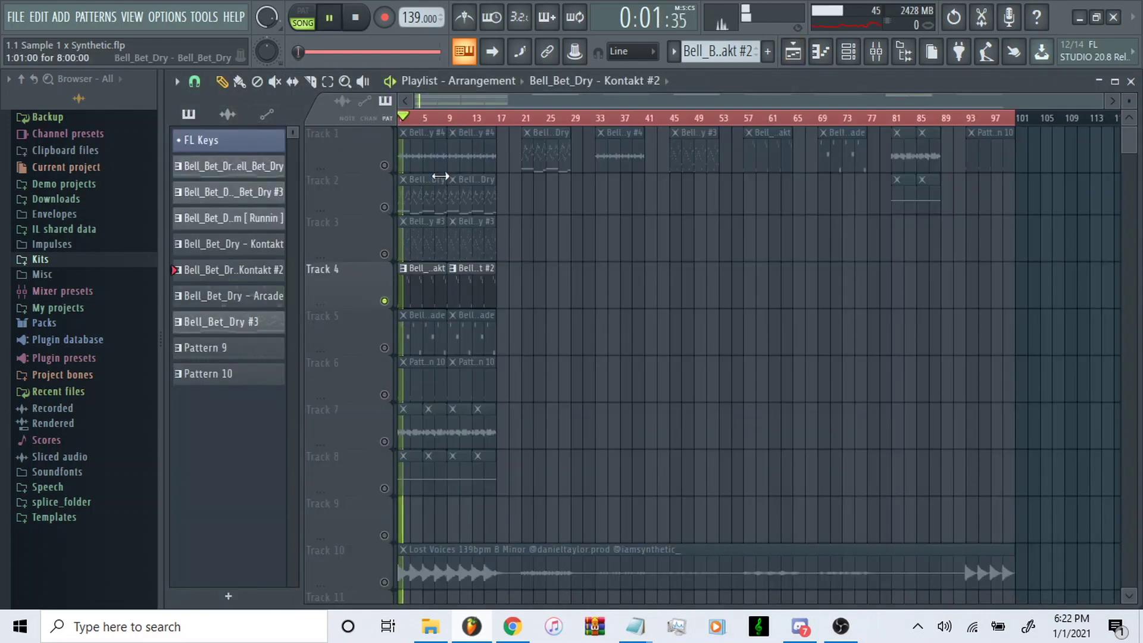
pyautogui.press('space')
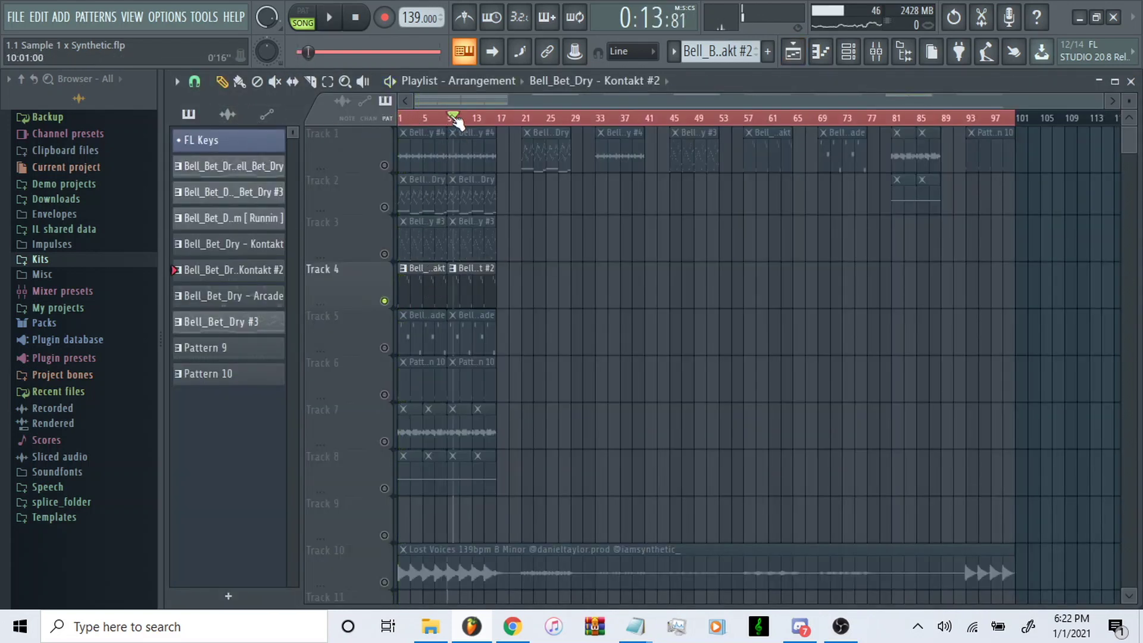
pyautogui.press('space')
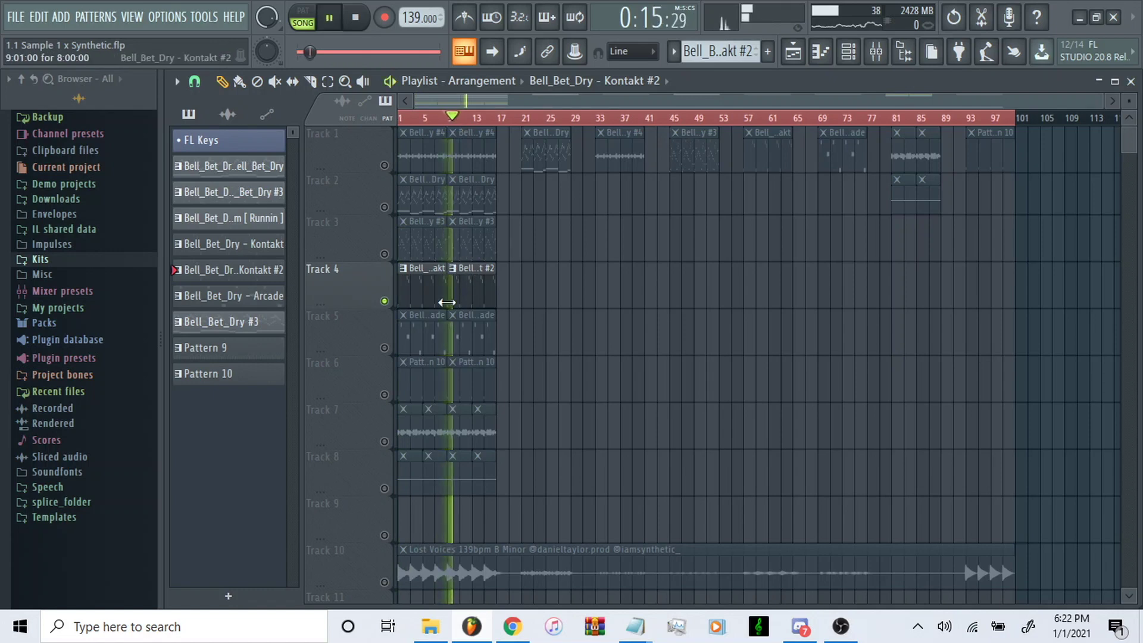
pyautogui.press('space')
pyautogui.click(383, 254)
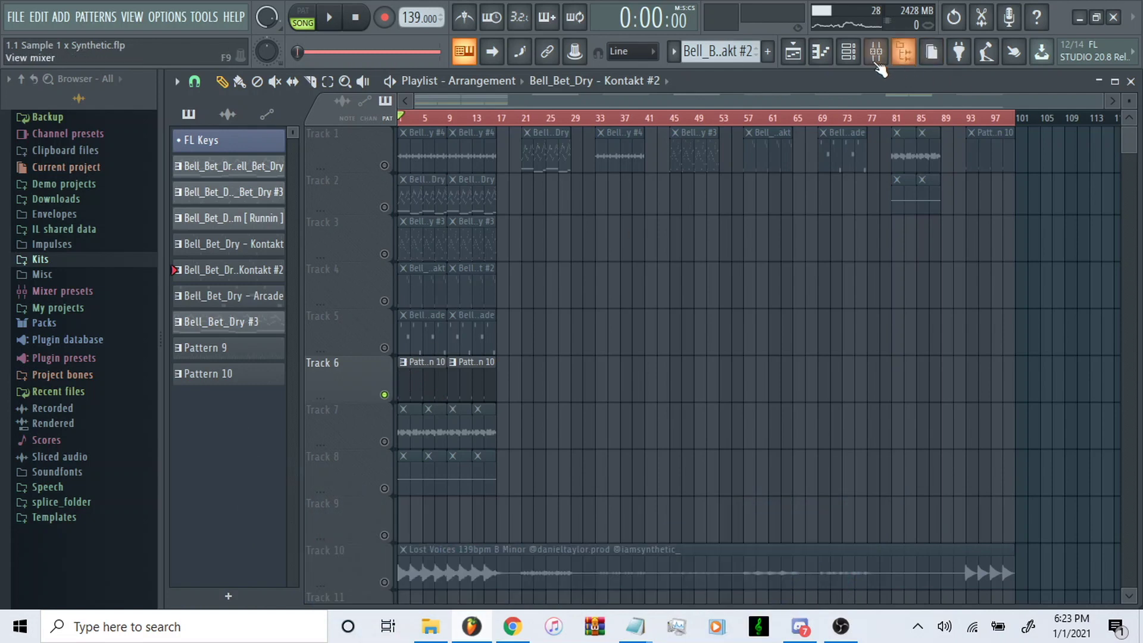
# - Inspect the nico - also live bass sampler's Envelope and Misc settings and its mixer insert
pyautogui.press('F6')
pyautogui.press('F6')
pyautogui.scroll(-3, 526, 331)
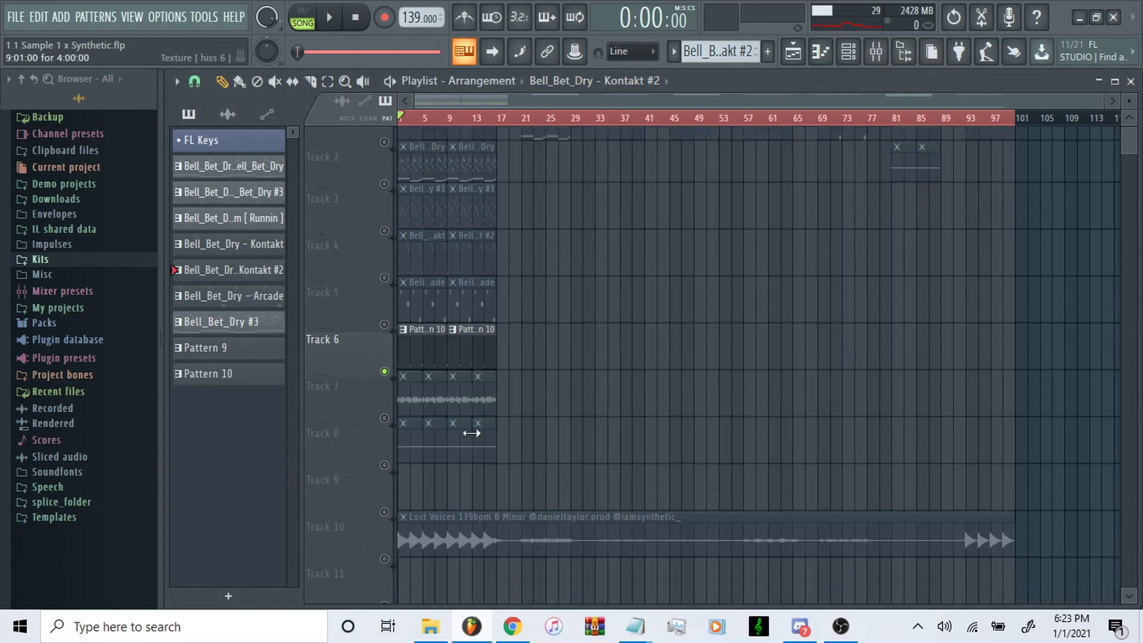
pyautogui.doubleClick(400, 342)
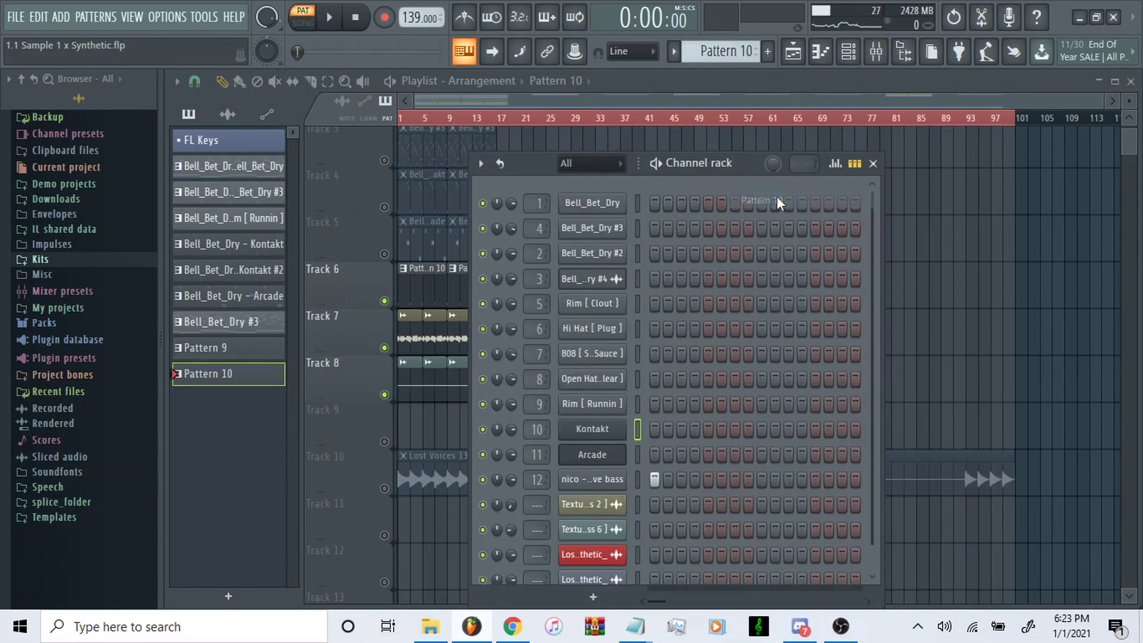
pyautogui.click(612, 481)
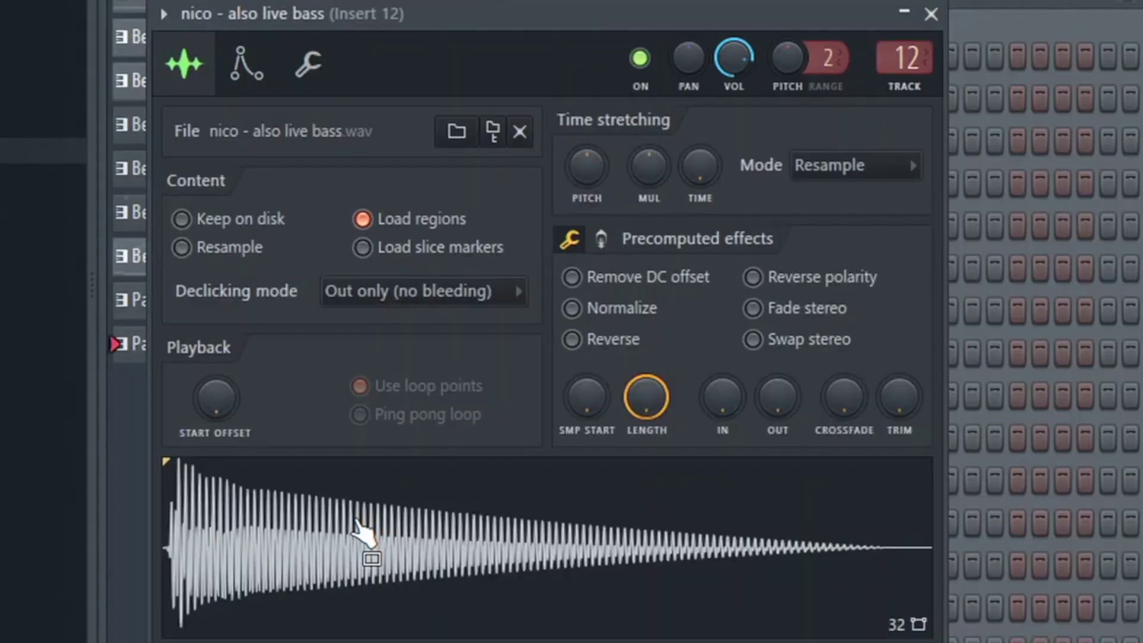
pyautogui.click(246, 63)
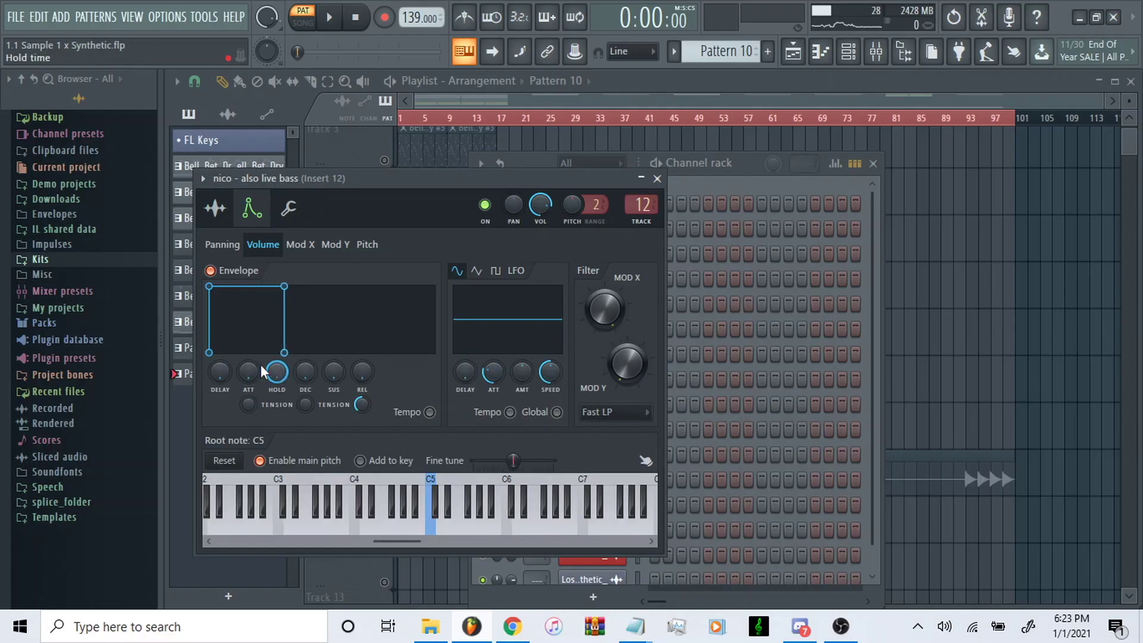
pyautogui.click(289, 205)
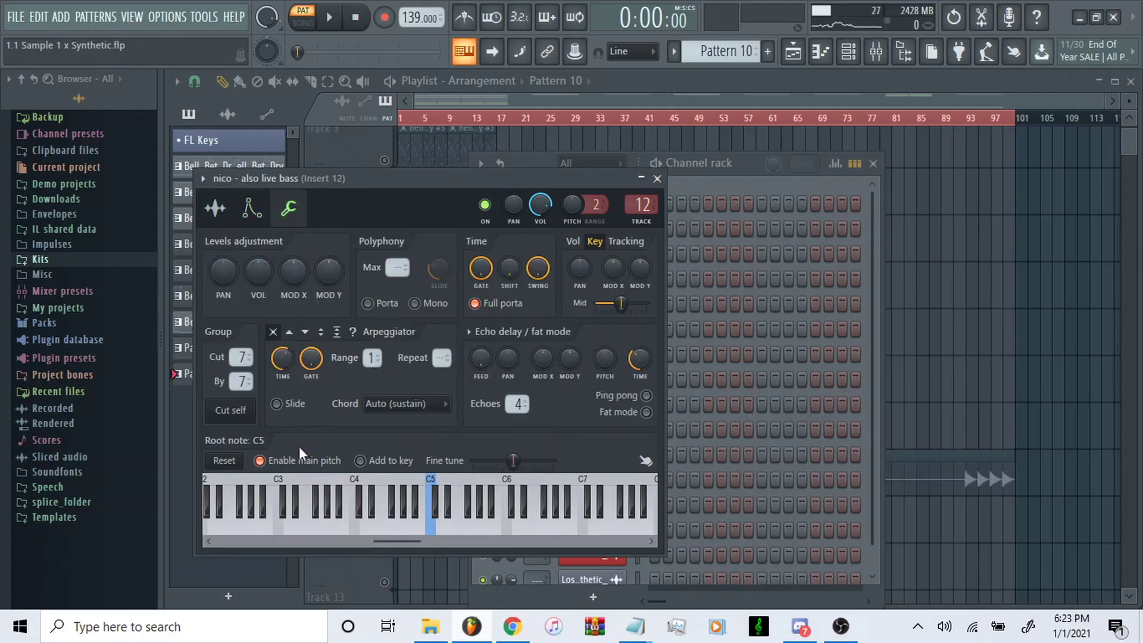
pyautogui.click(215, 208)
pyautogui.press('F9')
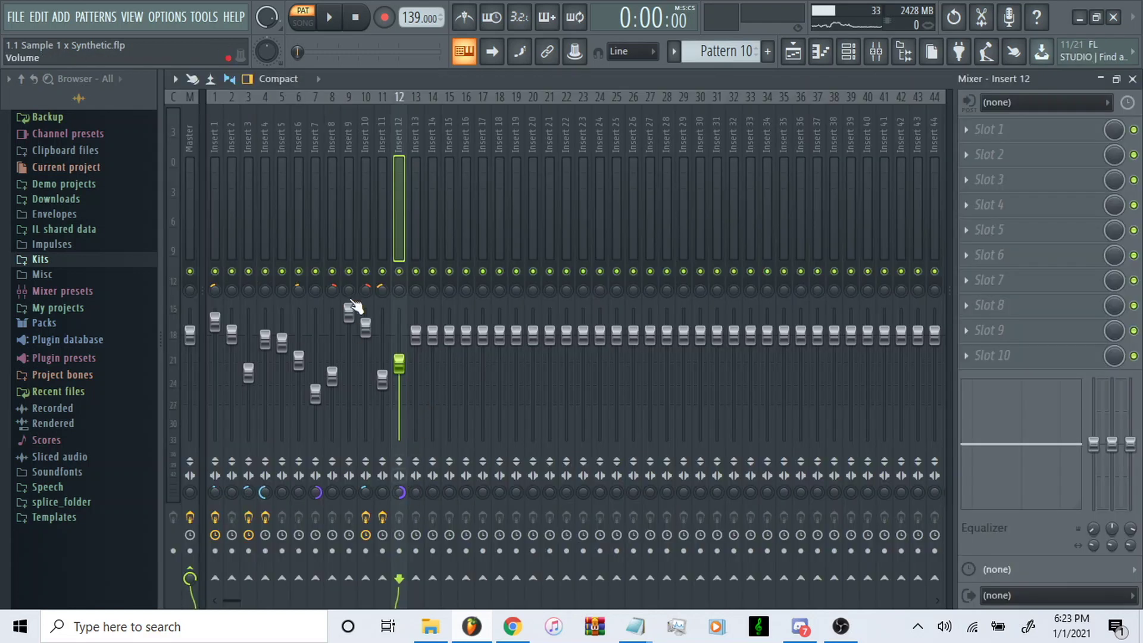
# - Play the bass channel's four C#4 notes in the piano roll, then return to the playlist
pyautogui.click(848, 51)
pyautogui.rightClick(610, 487)
pyautogui.click(663, 400)
pyautogui.press('space')
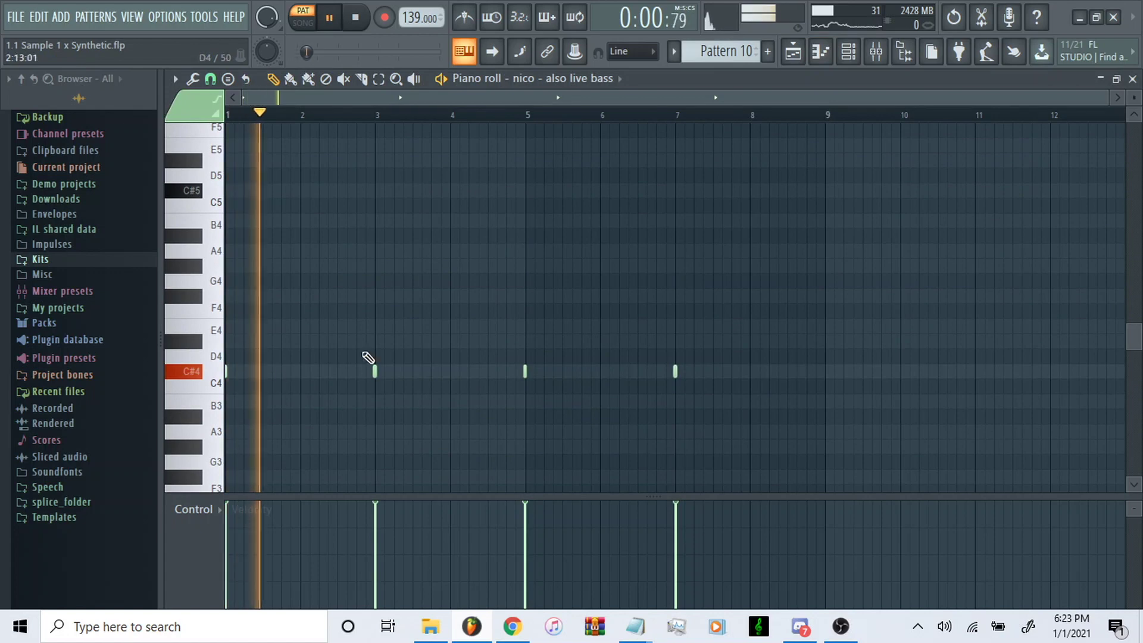
pyautogui.click(793, 52)
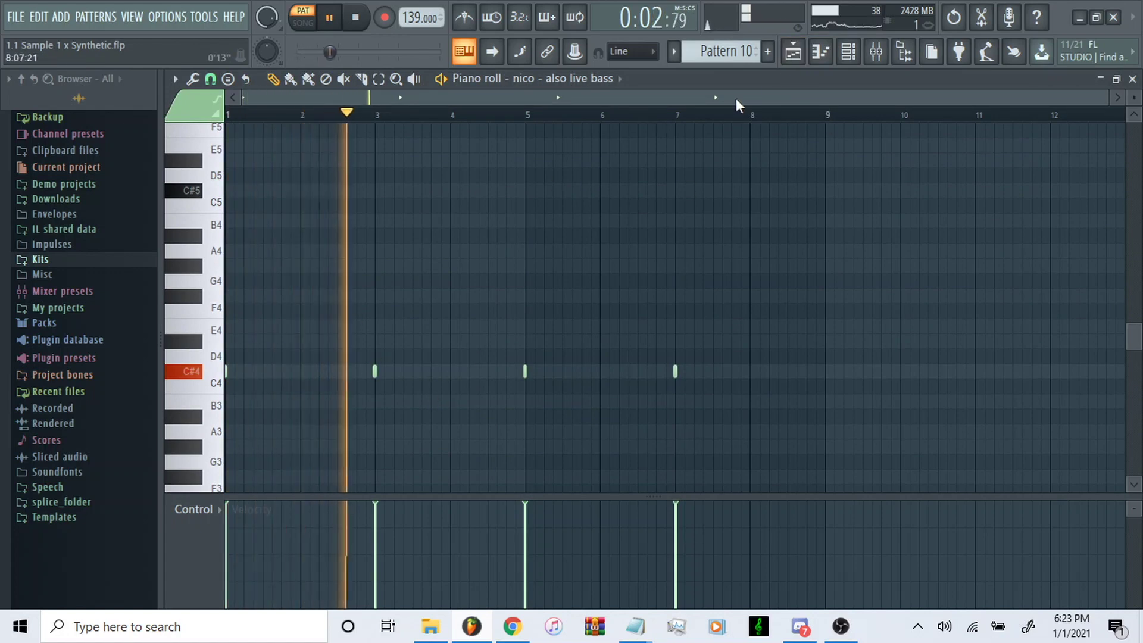
pyautogui.press('space')
pyautogui.press('F5')
# - Solo Track 7, then Track 8, and preview each on its own
pyautogui.rightClick(385, 347)
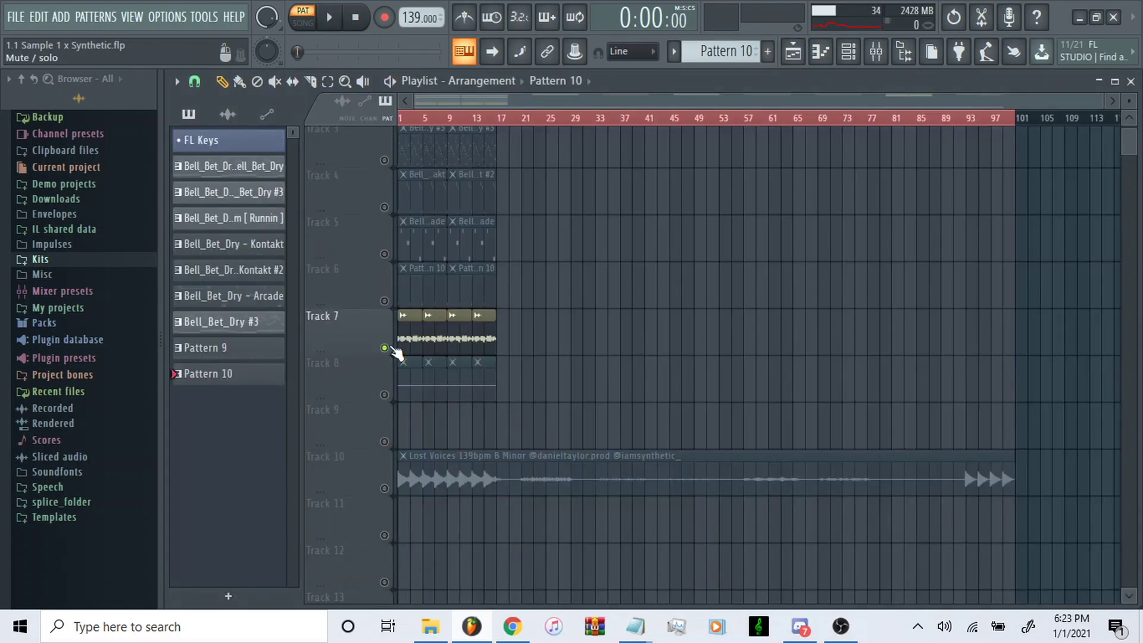
pyautogui.click(385, 395)
pyautogui.click(385, 394)
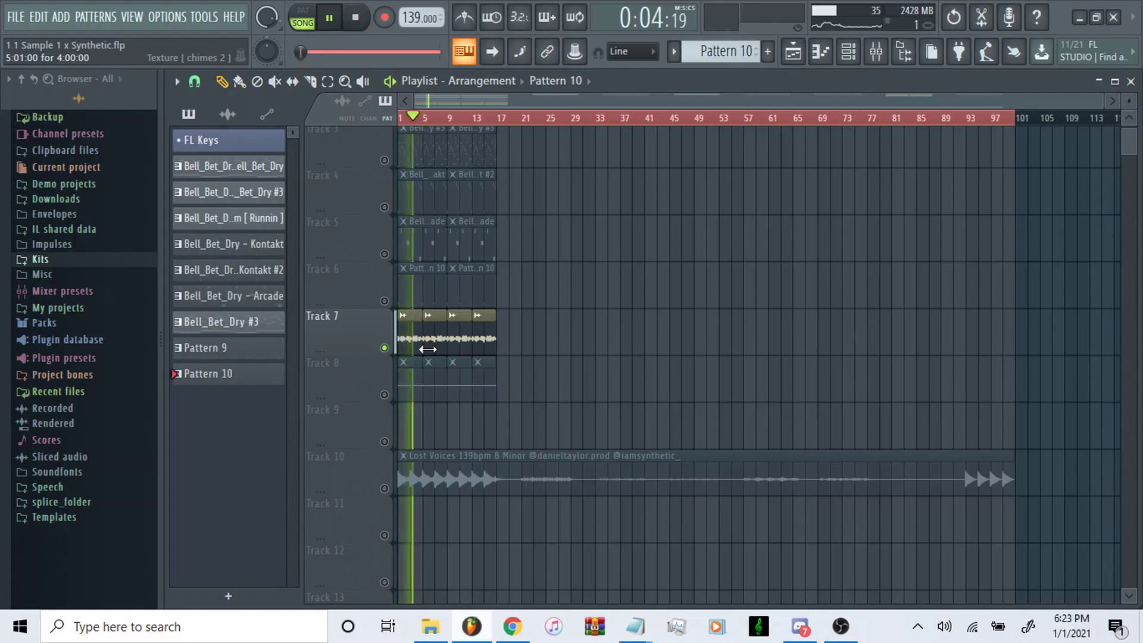
pyautogui.keyDown('ctrl'); pyautogui.click(384, 395); pyautogui.keyUp('ctrl')
pyautogui.press('space')
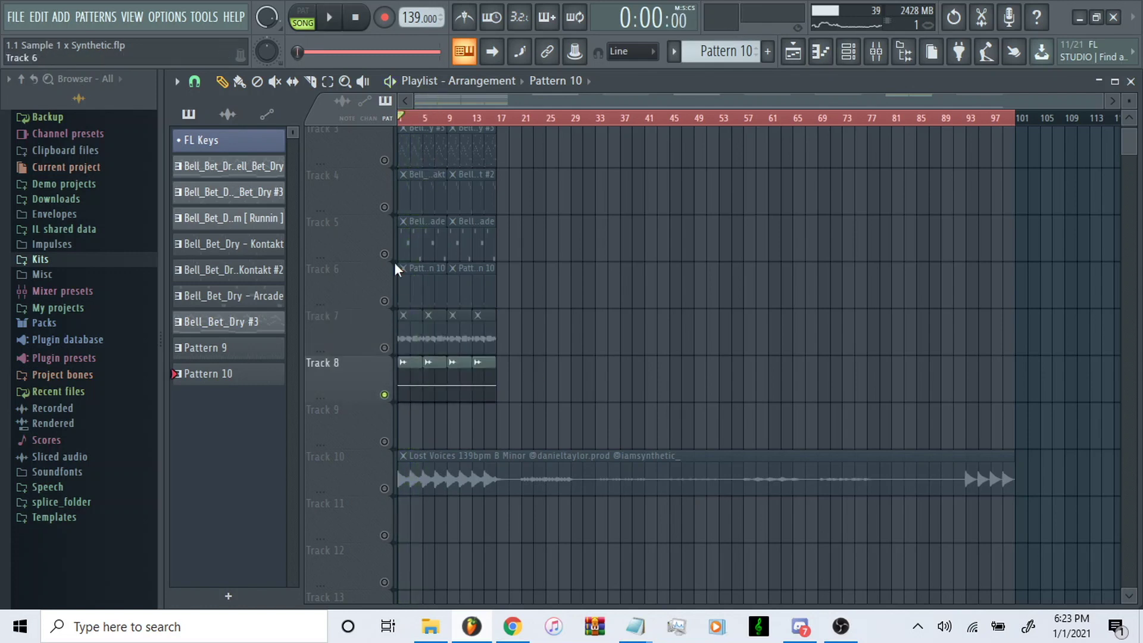
pyautogui.press('space')
pyautogui.press('space')
# - Release the solo and unmute Tracks 3, 4 and 5
pyautogui.click(385, 348)
pyautogui.scroll(2, 416, 289)
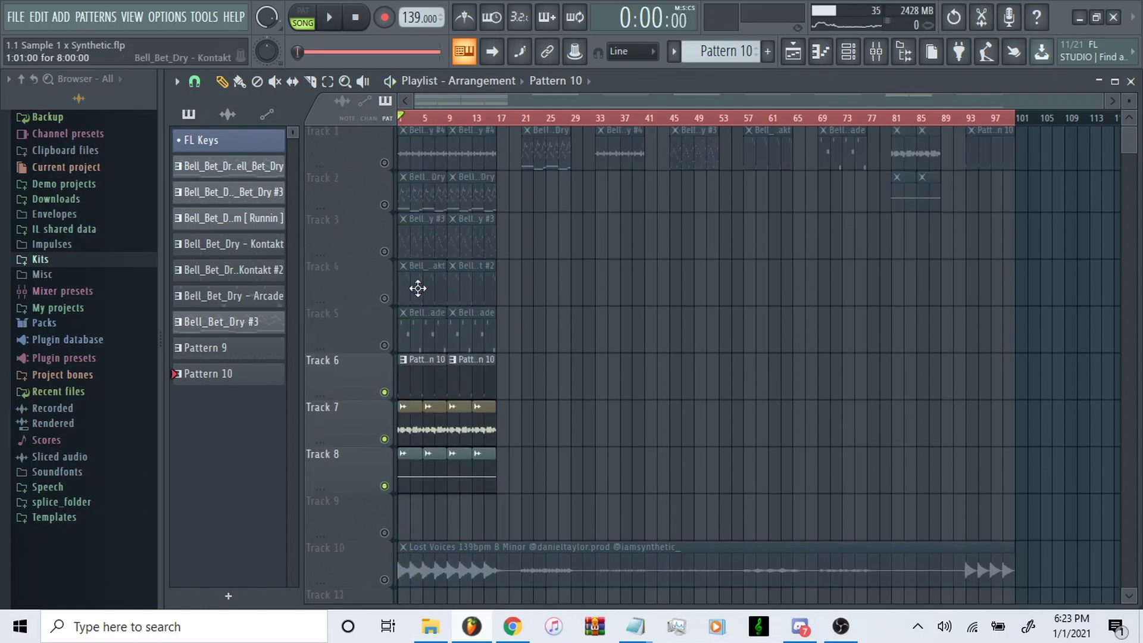
pyautogui.click(385, 254)
pyautogui.click(384, 301)
pyautogui.click(384, 348)
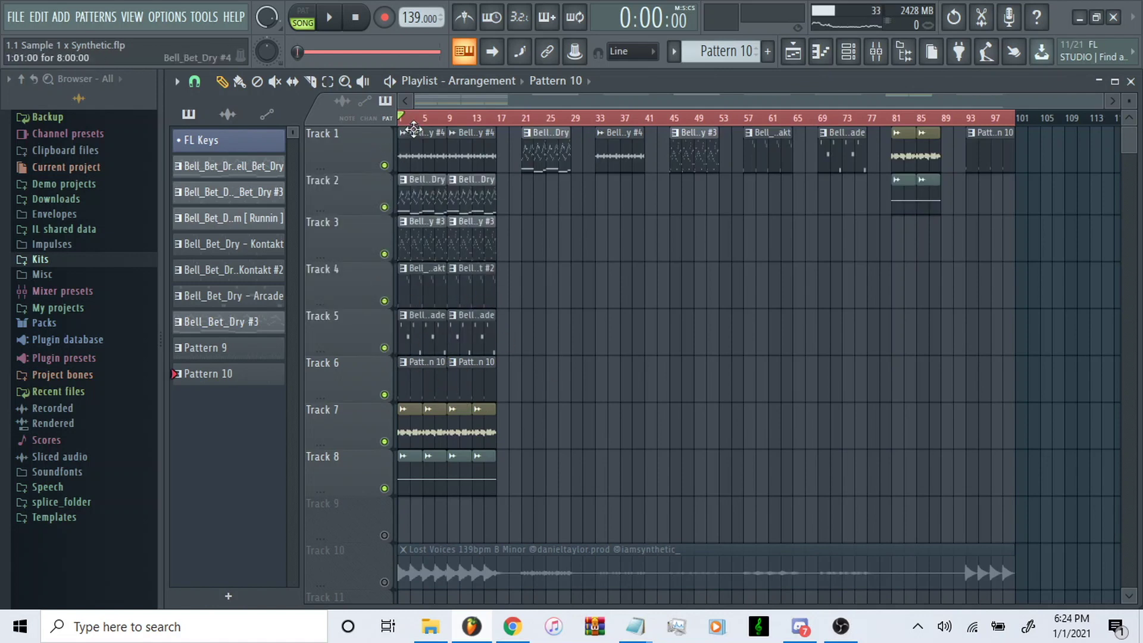
# - Play the full arrangement through to the soloed Lost Voices sample on Track 10
pyautogui.press('space')
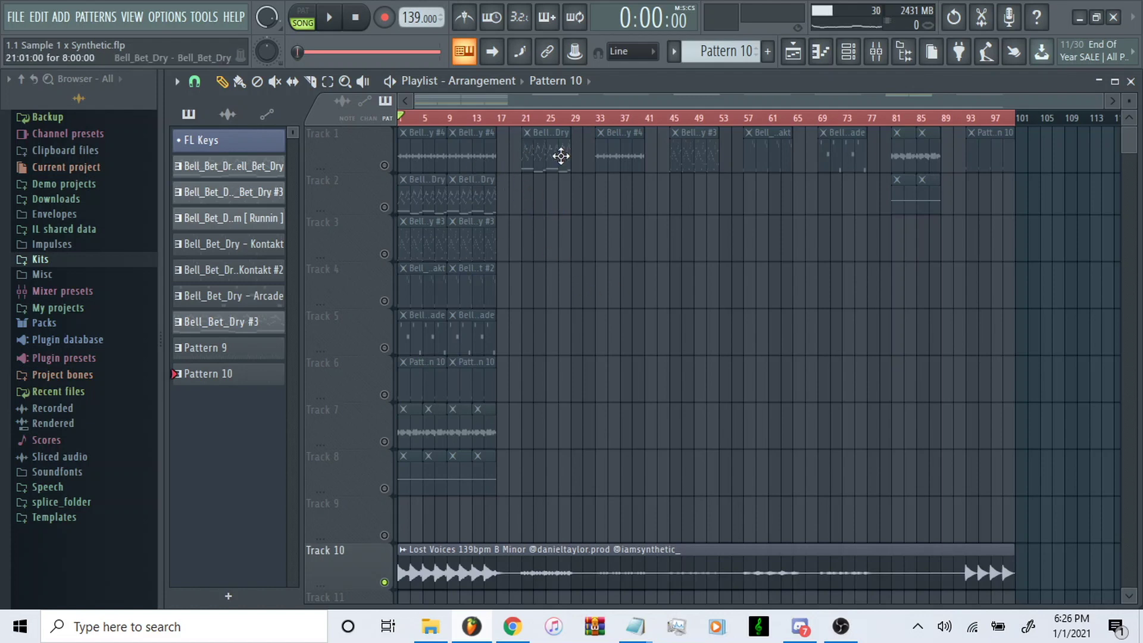
# - Play the Lost Voices 139bpm B Minor sample from the start
pyautogui.scroll(-3, 409, 369)
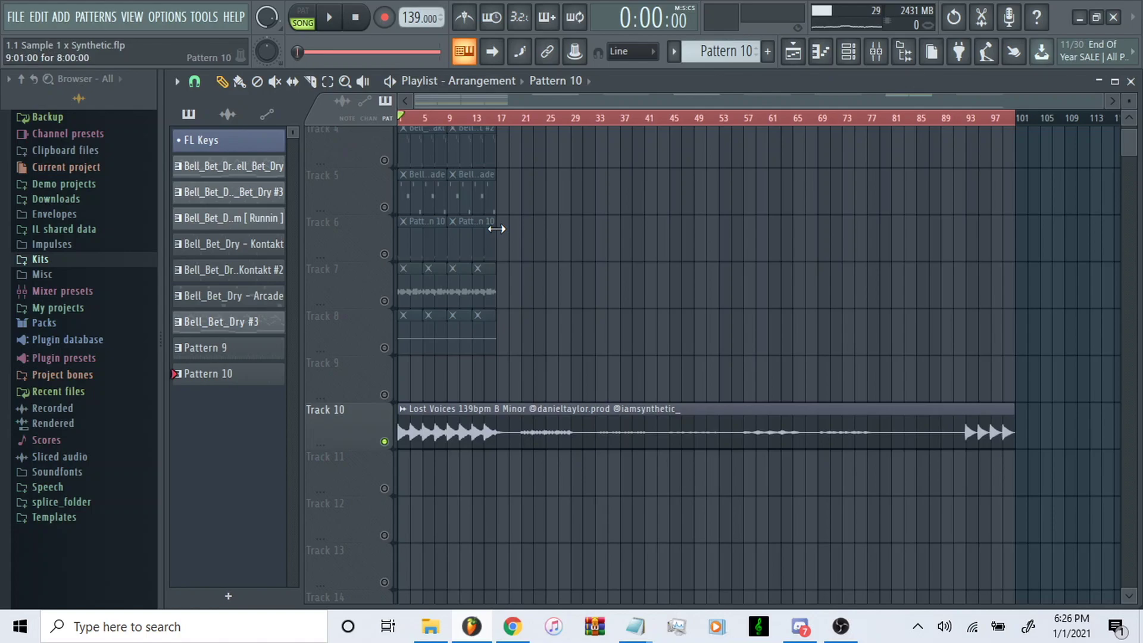
pyautogui.press('space')
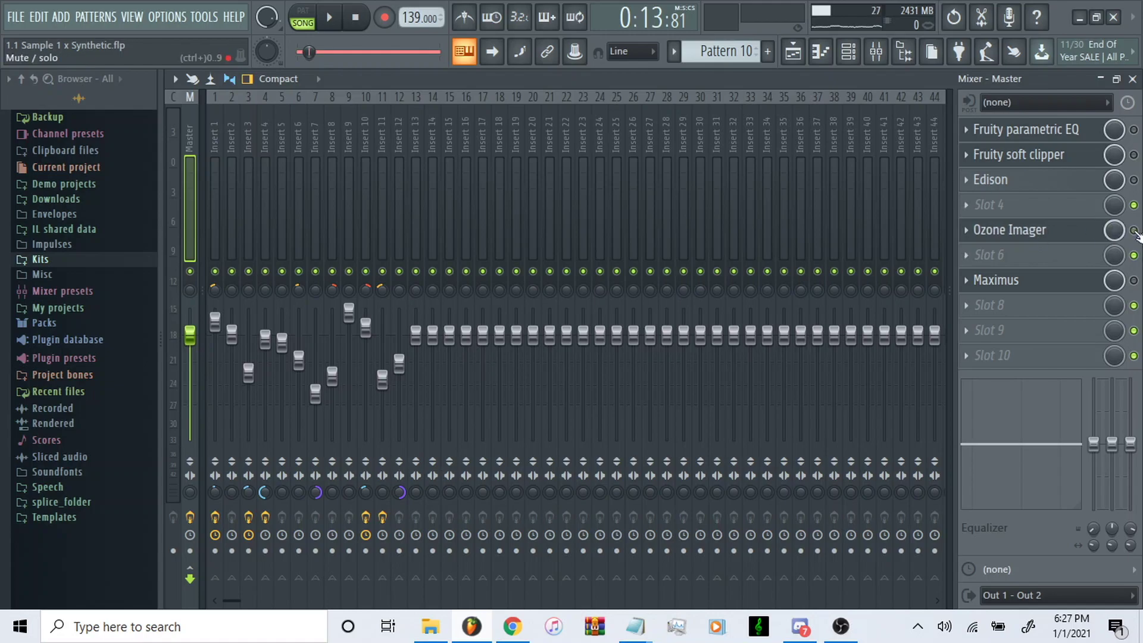
# - Inspect the master Ozone Imager at Width 20.8, Amount 6.0 and Maximus, then stop playback
pyautogui.click(1112, 235)
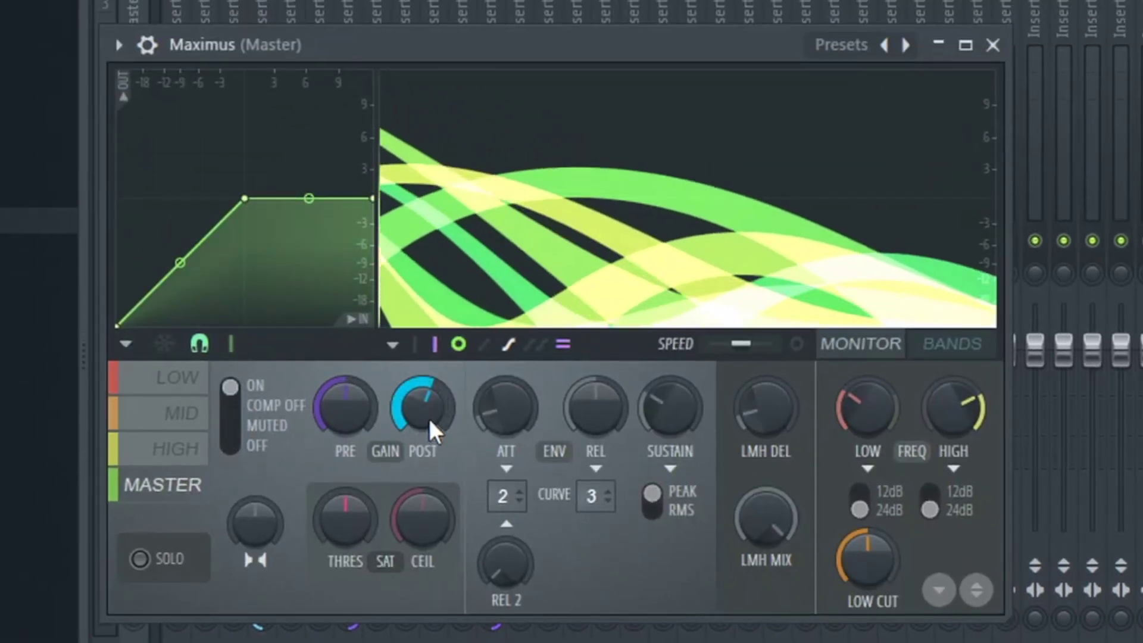
pyautogui.moveTo(428, 418); pyautogui.dragTo(423, 402)
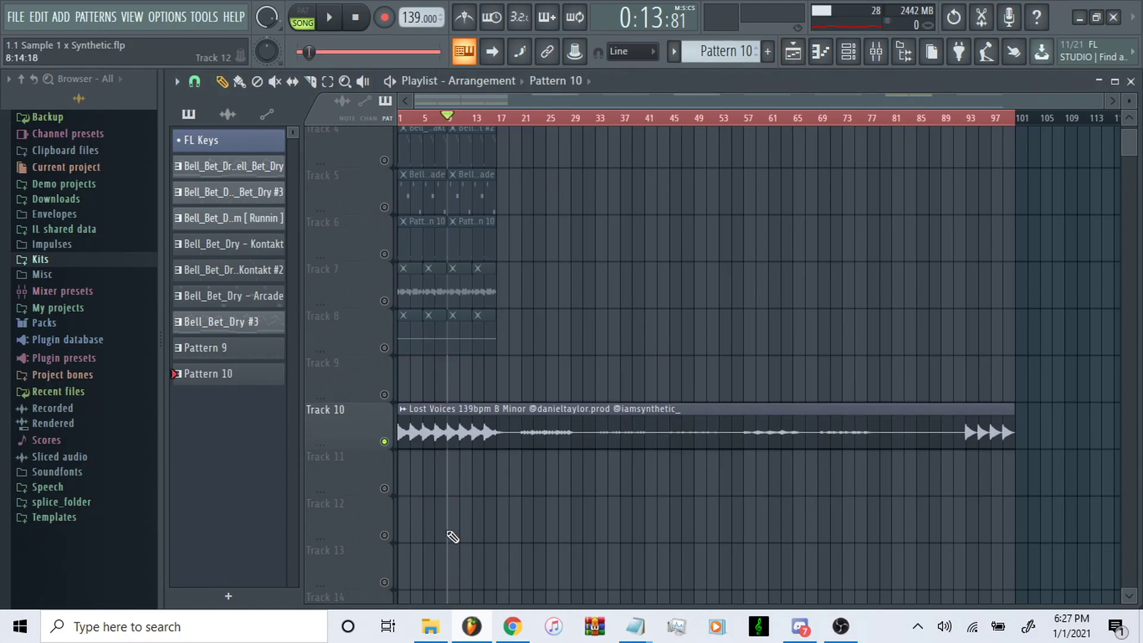
pyautogui.scroll(1, 452, 537)
pyautogui.scroll(2, 450, 533)
pyautogui.scroll(2, 434, 540)
pyautogui.scroll(-3, 477, 524)
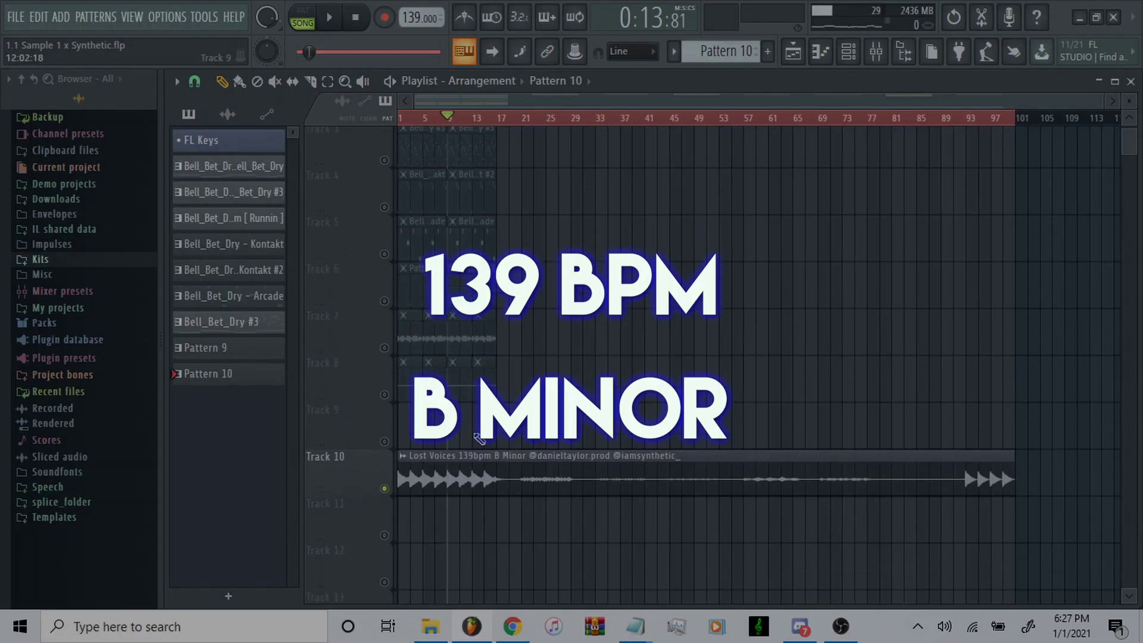
pyautogui.scroll(-2, 491, 322)
pyautogui.press('space')
pyautogui.scroll(4, 456, 399)
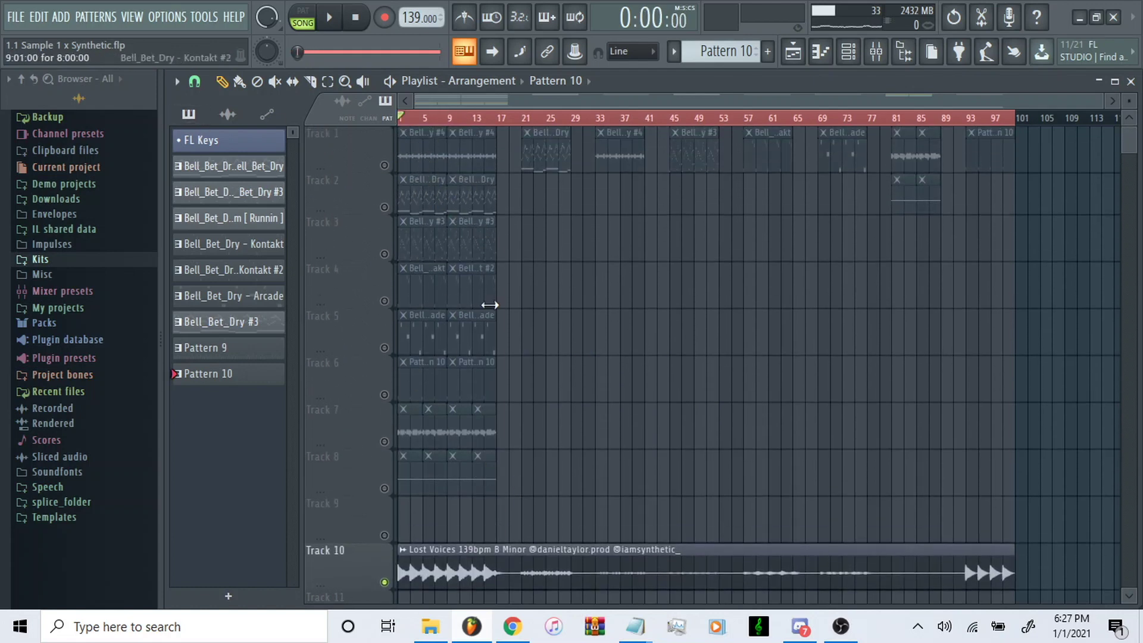
pyautogui.scroll(-2, 466, 369)
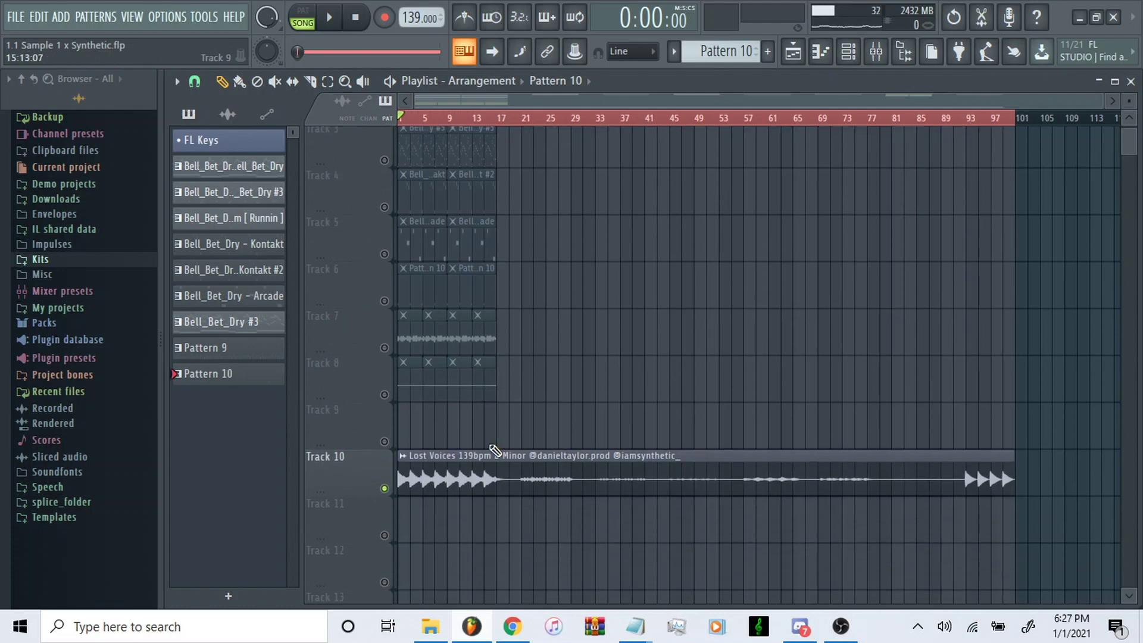
pyautogui.scroll(2, 473, 506)
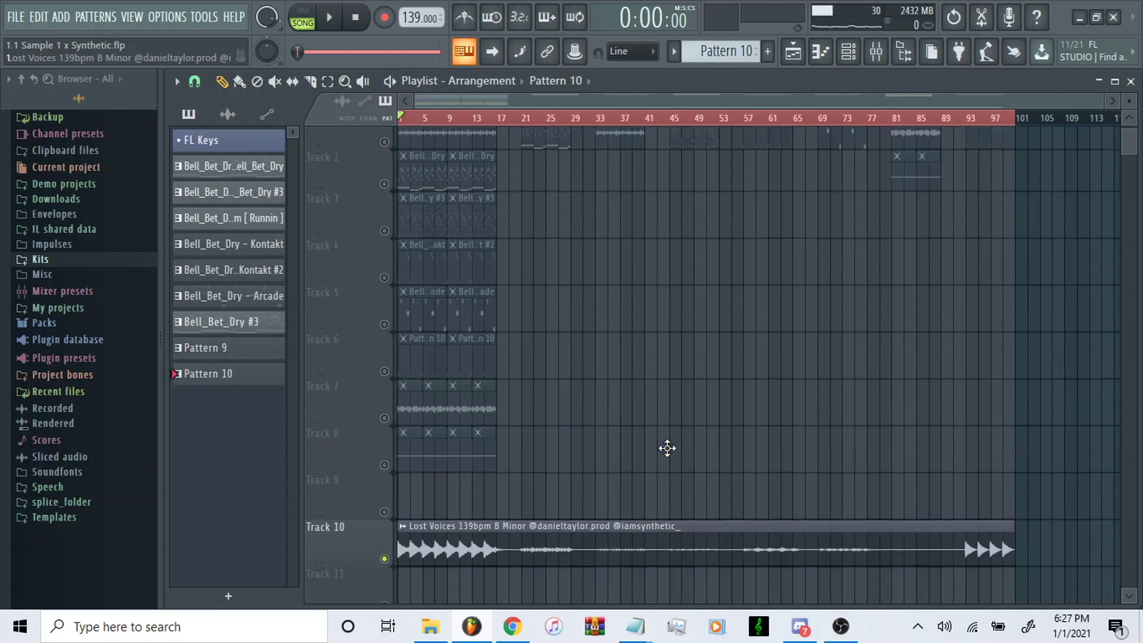
pyautogui.scroll(-3, 666, 449)
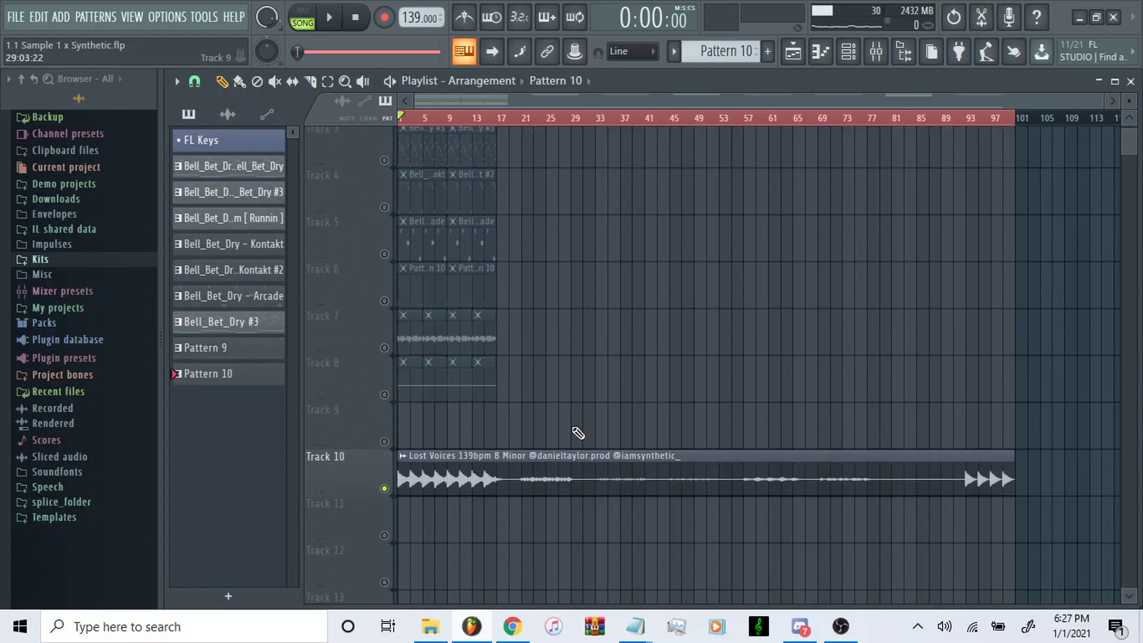